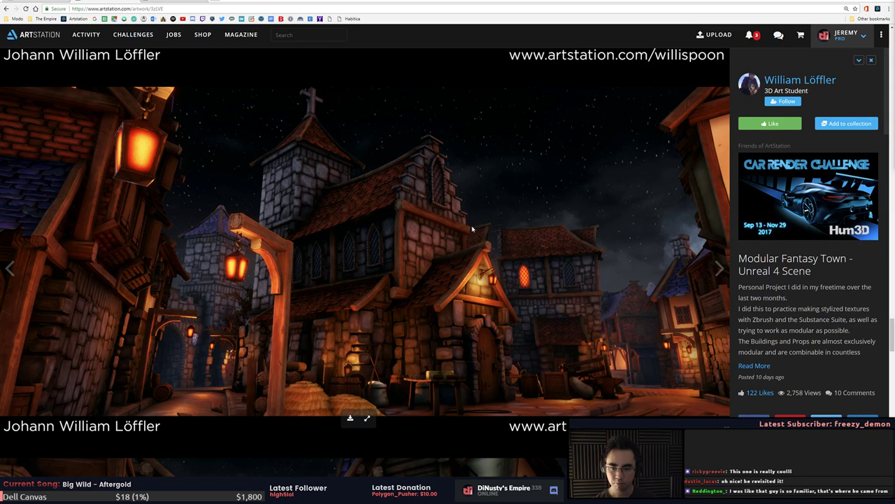
# Step: Examine the night-time street and church renders of the Modular Fantasy Town artwork
pyautogui.scroll(-2, 441, 255)
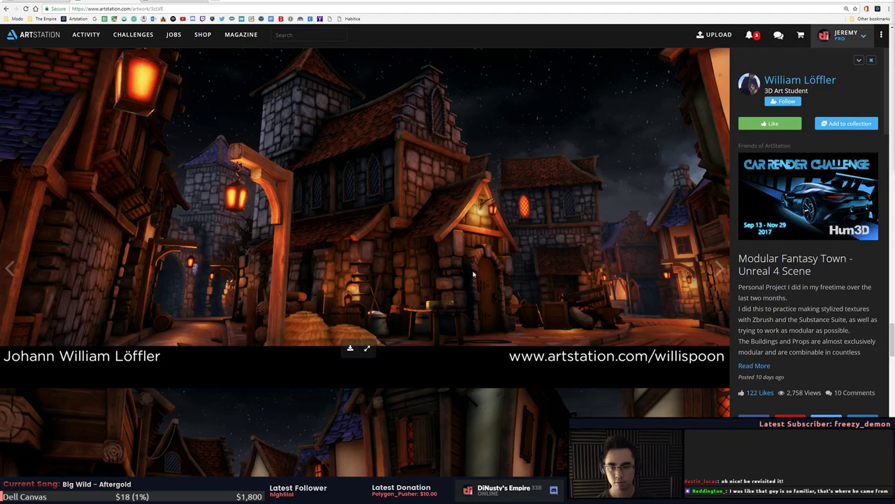
pyautogui.scroll(-2, 473, 274)
pyautogui.scroll(2, 422, 162)
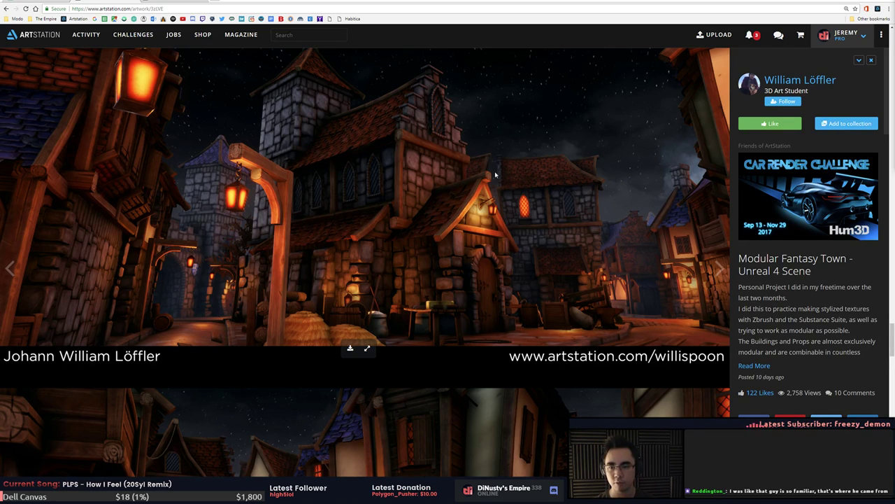
pyautogui.scroll(-1, 483, 172)
pyautogui.scroll(-3, 425, 154)
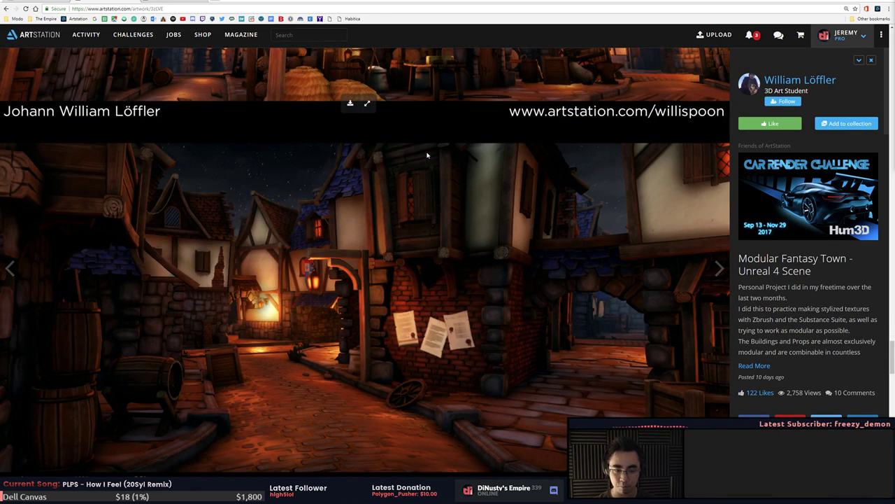
pyautogui.scroll(-5, 457, 217)
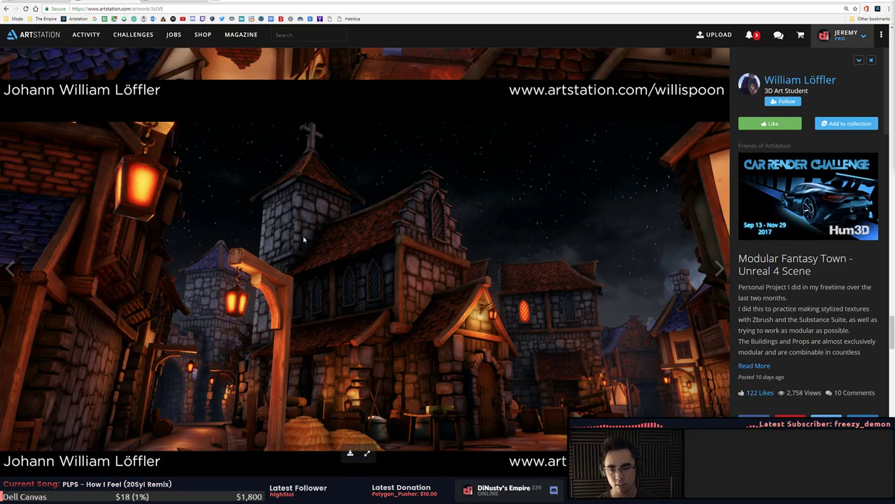
pyautogui.scroll(-5, 384, 219)
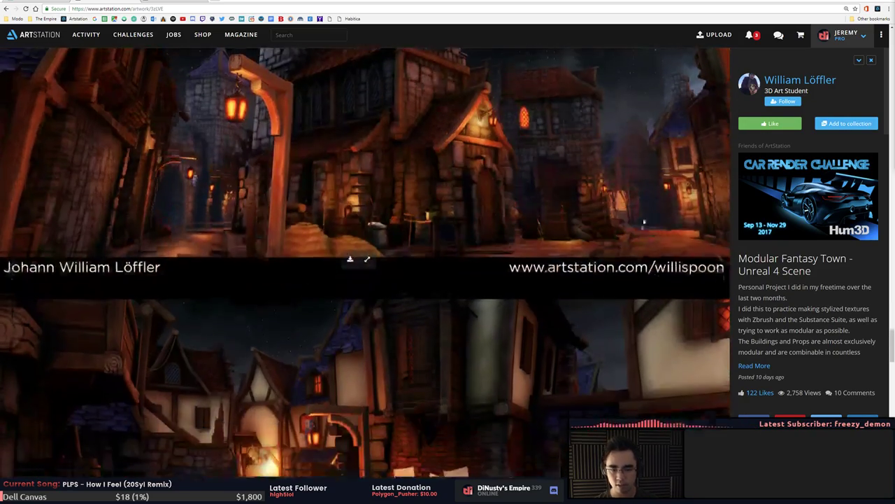
pyautogui.scroll(-7, 640, 222)
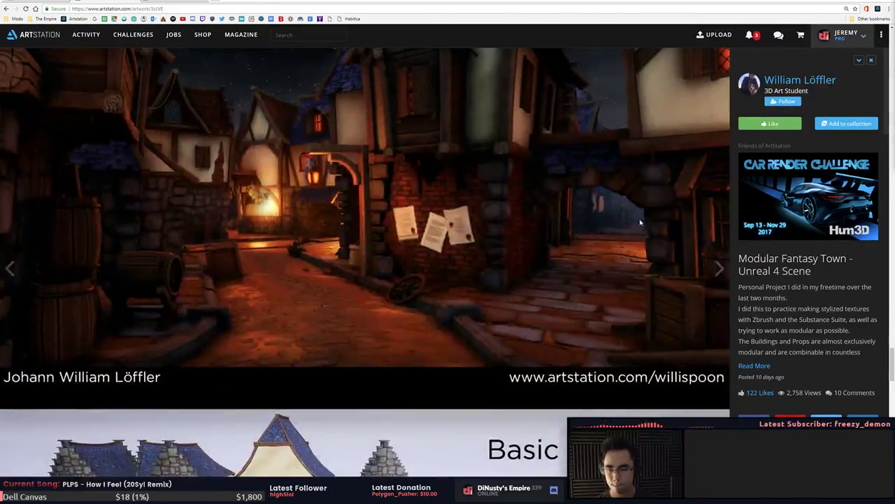
# Step: Look through the artwork's Basic Modules, Advanced Modules and Props breakdown sheets
pyautogui.scroll(-1, 640, 222)
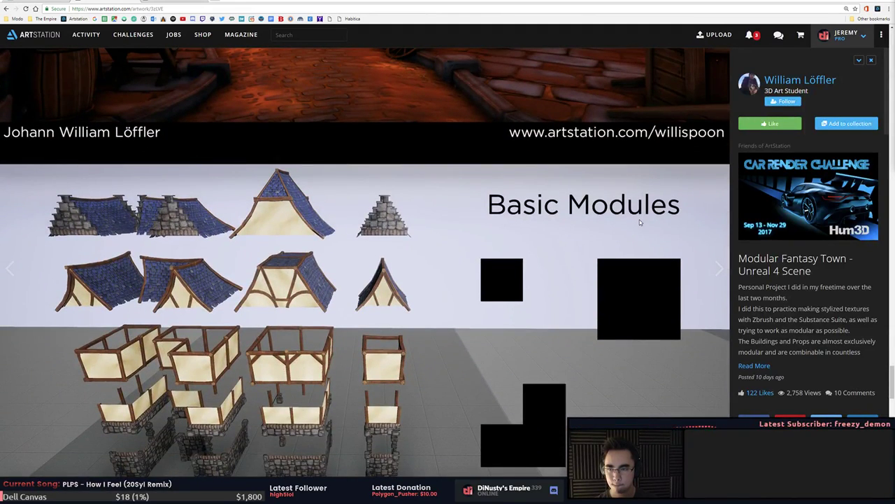
pyautogui.scroll(-4, 638, 220)
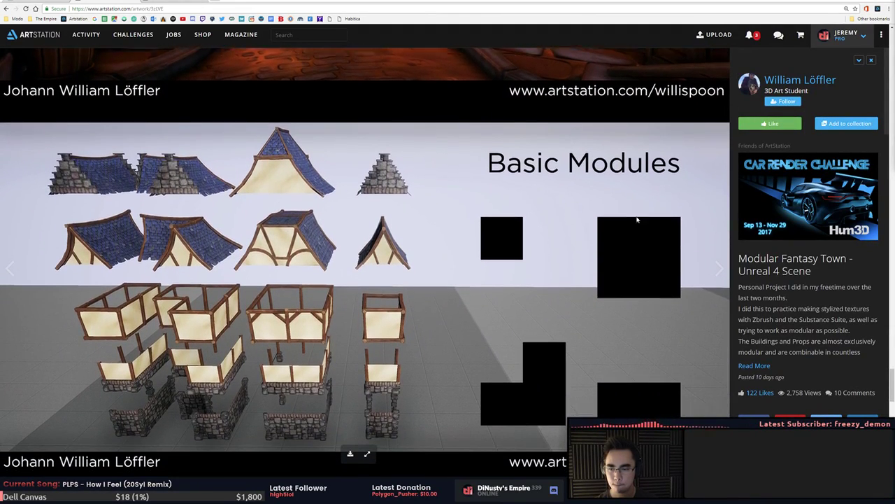
pyautogui.scroll(-5, 637, 220)
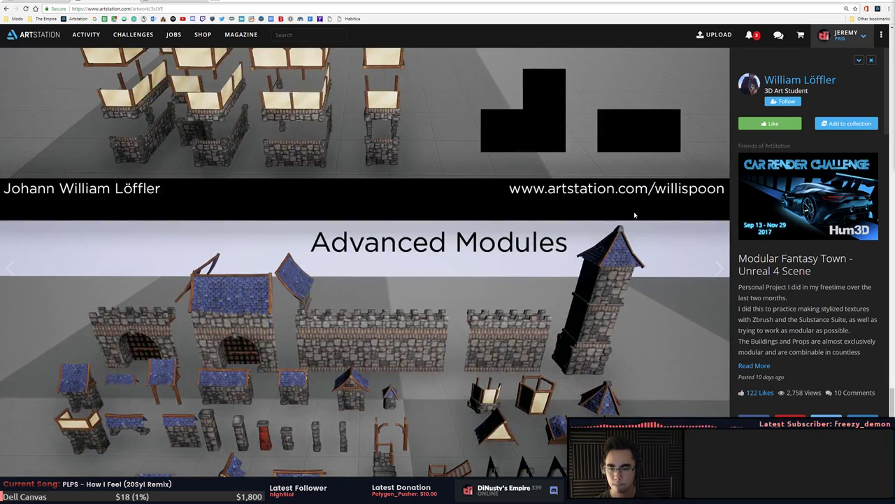
pyautogui.scroll(-4, 634, 215)
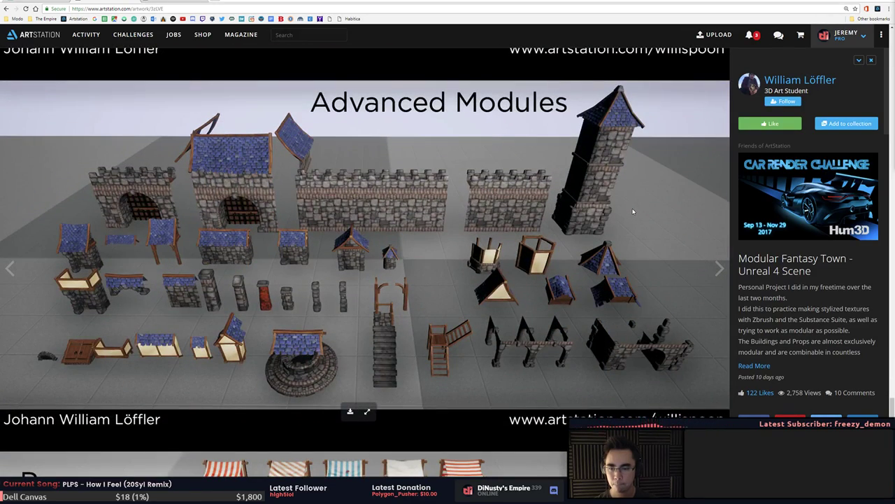
pyautogui.scroll(-9, 633, 211)
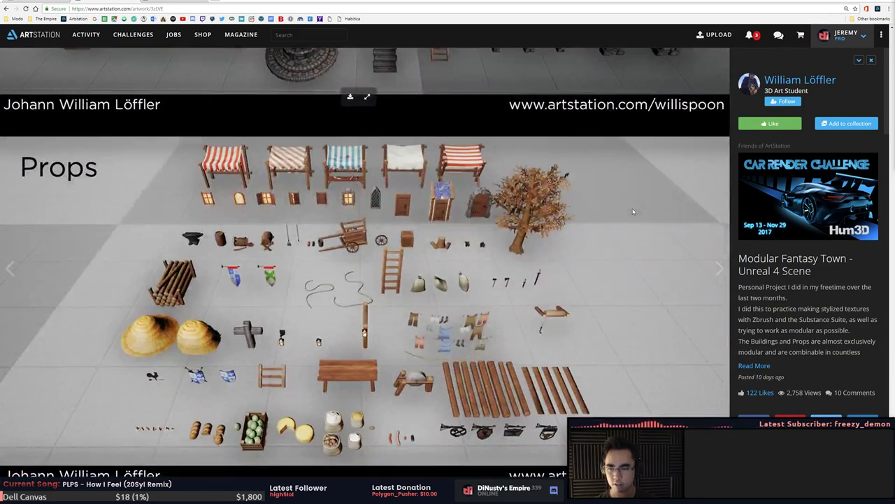
pyautogui.scroll(-8, 633, 211)
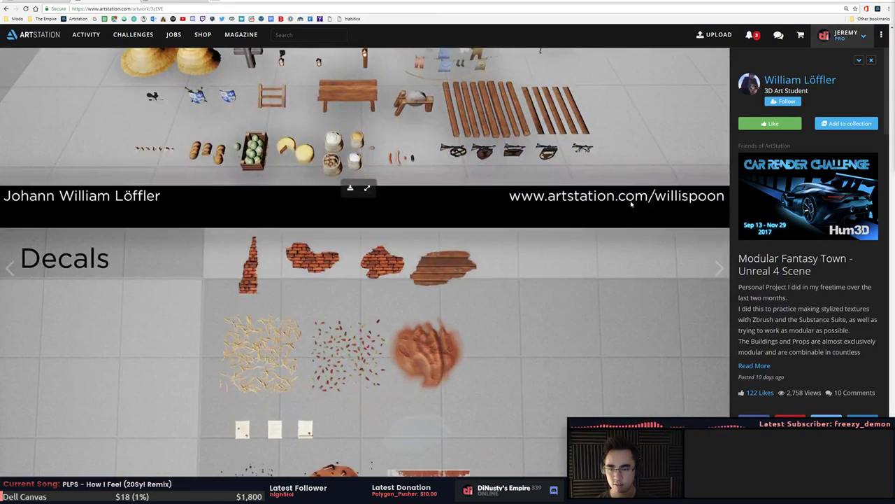
# Step: Copy the Decals breakdown image from the artwork page and paste it into a new Photoshop document
pyautogui.scroll(-3, 632, 203)
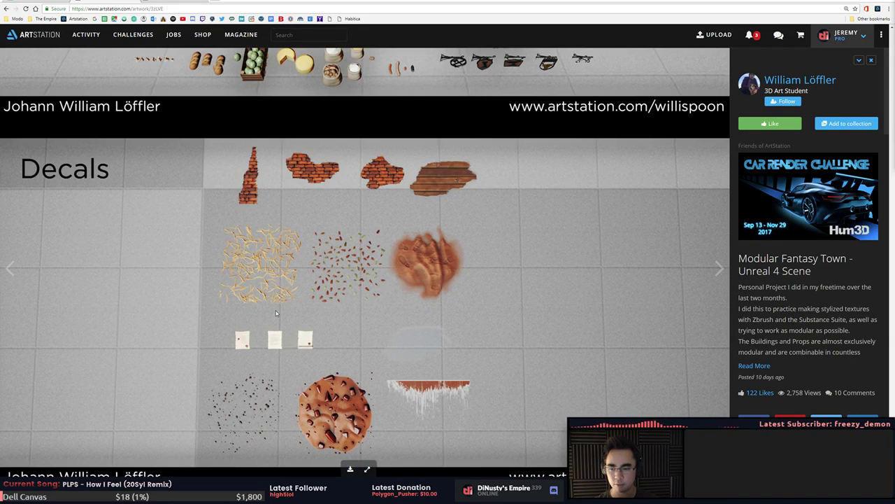
pyautogui.rightClick(359, 283)
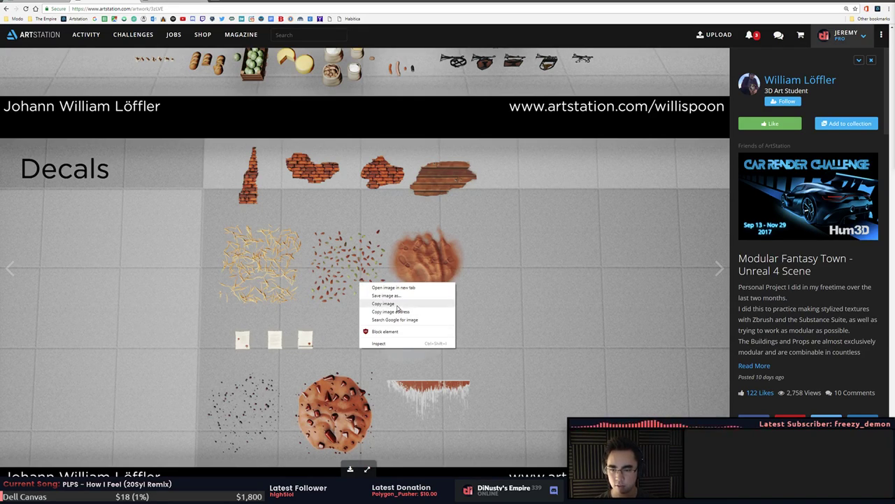
pyautogui.click(396, 305)
pyautogui.hotkey('alt', 'Tab')
pyautogui.hotkey('ctrl', 'n')
pyautogui.press('Return')
pyautogui.hotkey('ctrl', 'v')
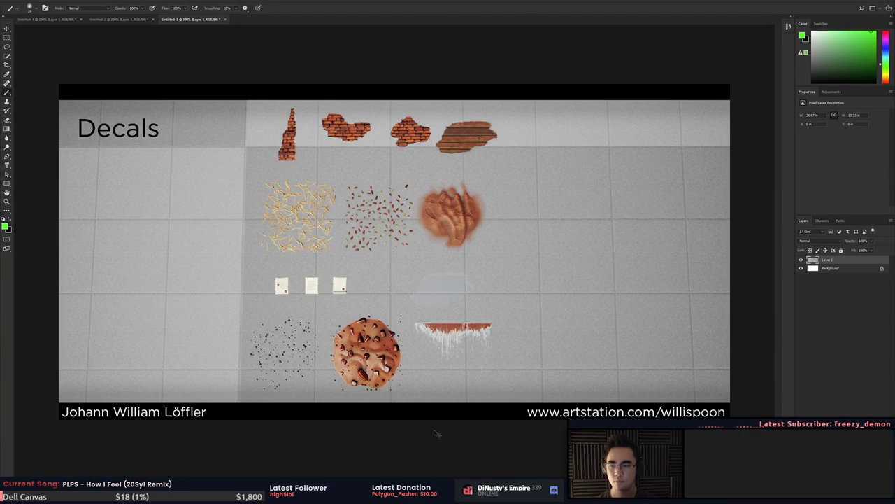
# Step: Outline the straw decal with a rough rectangle using the green brush, discarding the first strokes
pyautogui.hotkey('ctrl', '+')
pyautogui.moveTo(448, 338); pyautogui.dragTo(574, 355)
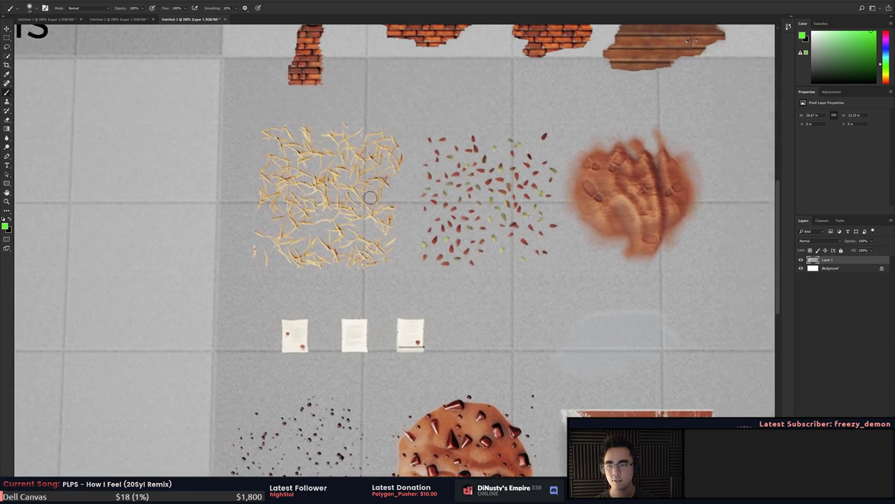
pyautogui.moveTo(259, 126)
pyautogui.mouseDown()
pyautogui.moveTo(266, 268)
pyautogui.moveTo(370, 253)
pyautogui.mouseUp()
pyautogui.moveTo(275, 120)
pyautogui.mouseDown()
pyautogui.moveTo(385, 123)
pyautogui.moveTo(394, 252)
pyautogui.mouseUp()
pyautogui.hotkey('ctrl', 'z')
pyautogui.hotkey('ctrl', 'z')
pyautogui.moveTo(268, 130)
pyautogui.mouseDown()
pyautogui.moveTo(360, 128)
pyautogui.moveTo(388, 288)
pyautogui.moveTo(273, 229)
pyautogui.moveTo(280, 132)
pyautogui.mouseUp()
pyautogui.moveTo(269, 250); pyautogui.dragTo(469, 244)
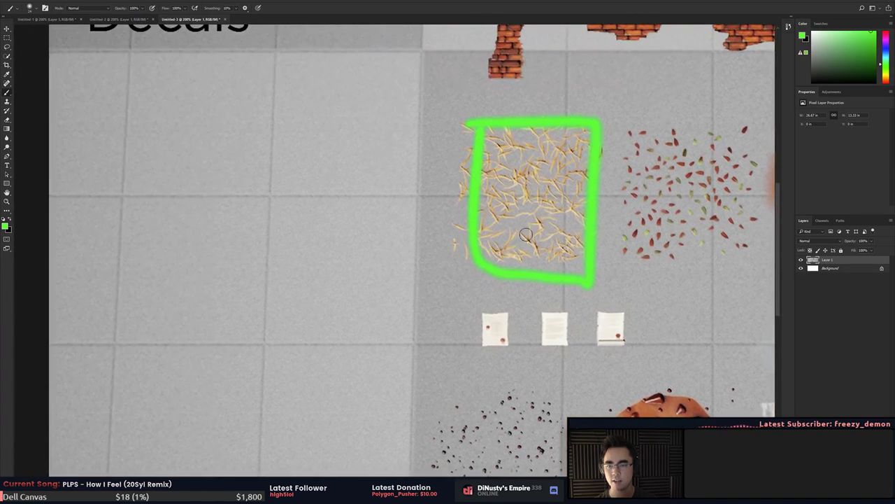
# Step: Paint a stepped profile of straight green lines in the empty area beside the straw decal, with two parallel vertical lines below its ledge
pyautogui.moveTo(553, 247); pyautogui.dragTo(482, 246)
pyautogui.moveTo(405, 214); pyautogui.dragTo(538, 216)
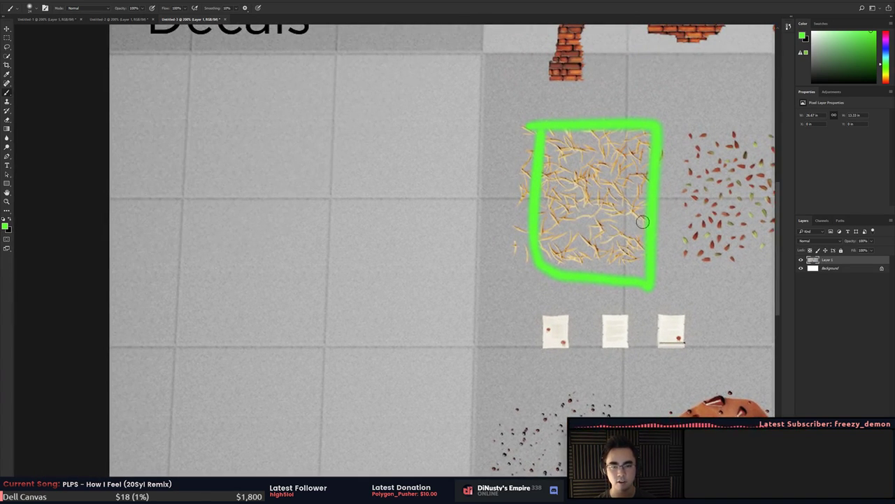
pyautogui.moveTo(650, 218); pyautogui.dragTo(583, 203)
pyautogui.moveTo(373, 196); pyautogui.dragTo(469, 209)
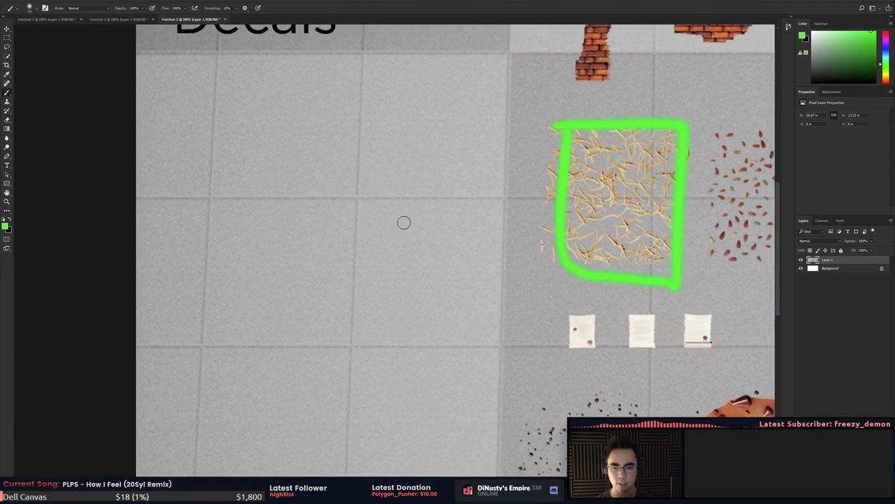
pyautogui.moveTo(236, 175)
pyautogui.keyDown('shift'); pyautogui.mouseDown()
pyautogui.moveTo(422, 187)
pyautogui.moveTo(429, 45)
pyautogui.mouseUp(); pyautogui.keyUp('shift')
pyautogui.moveTo(422, 174)
pyautogui.mouseDown()
pyautogui.moveTo(413, 203)
pyautogui.moveTo(466, 200)
pyautogui.mouseUp()
pyautogui.moveTo(271, 189)
pyautogui.keyDown('shift'); pyautogui.mouseDown()
pyautogui.moveTo(284, 371)
pyautogui.moveTo(298, 365)
pyautogui.moveTo(301, 381)
pyautogui.mouseUp(); pyautogui.keyUp('shift')
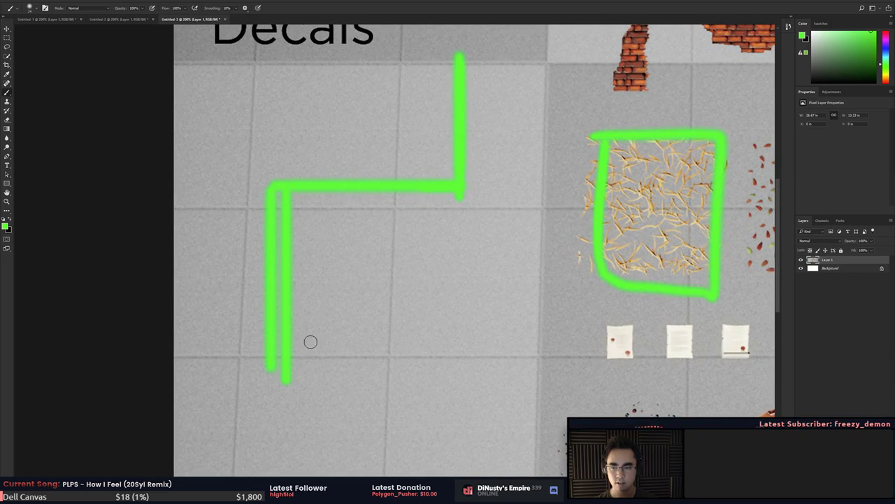
pyautogui.moveTo(195, 187); pyautogui.dragTo(278, 186)
# Step: Add a small L-shaped bracket and a narrow strip along the profile's vertical line, and a box around its opposite corner
pyautogui.moveTo(337, 209); pyautogui.dragTo(291, 228)
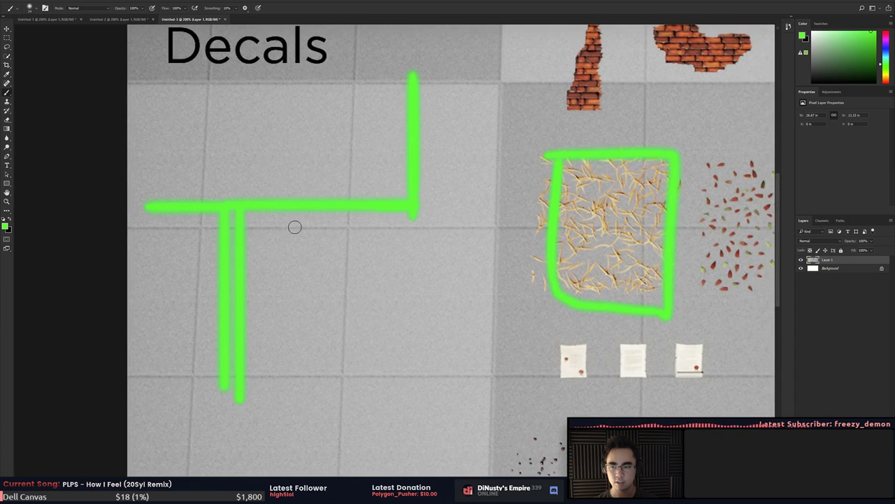
pyautogui.moveTo(499, 247); pyautogui.dragTo(510, 207)
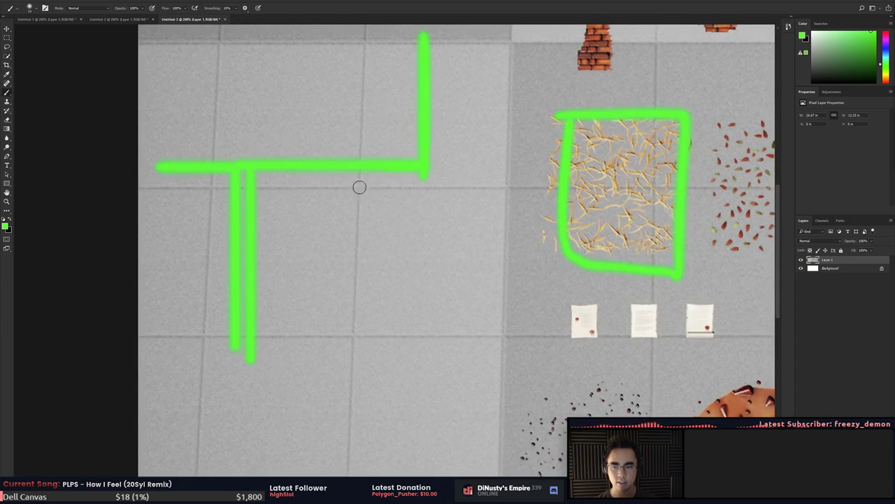
pyautogui.moveTo(328, 163)
pyautogui.mouseDown()
pyautogui.moveTo(273, 188)
pyautogui.moveTo(261, 225)
pyautogui.mouseUp()
pyautogui.moveTo(260, 261)
pyautogui.mouseDown()
pyautogui.moveTo(272, 257)
pyautogui.moveTo(280, 422)
pyautogui.moveTo(251, 358)
pyautogui.mouseUp()
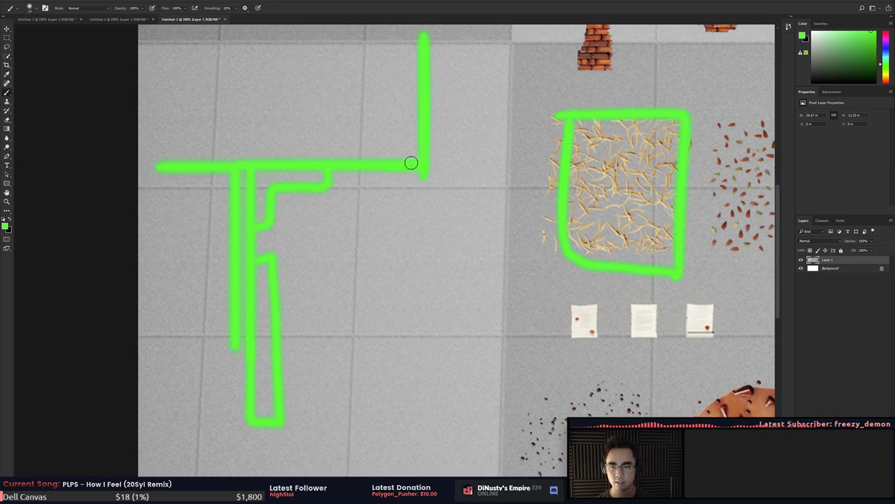
pyautogui.moveTo(379, 191)
pyautogui.mouseDown()
pyautogui.moveTo(456, 180)
pyautogui.moveTo(440, 130)
pyautogui.moveTo(462, 156)
pyautogui.moveTo(463, 208)
pyautogui.mouseUp()
pyautogui.moveTo(385, 127)
pyautogui.mouseDown()
pyautogui.moveTo(459, 209)
pyautogui.moveTo(392, 121)
pyautogui.mouseUp()
pyautogui.moveTo(462, 203)
pyautogui.mouseDown()
pyautogui.moveTo(424, 226)
pyautogui.moveTo(516, 222)
pyautogui.moveTo(562, 122)
pyautogui.mouseUp()
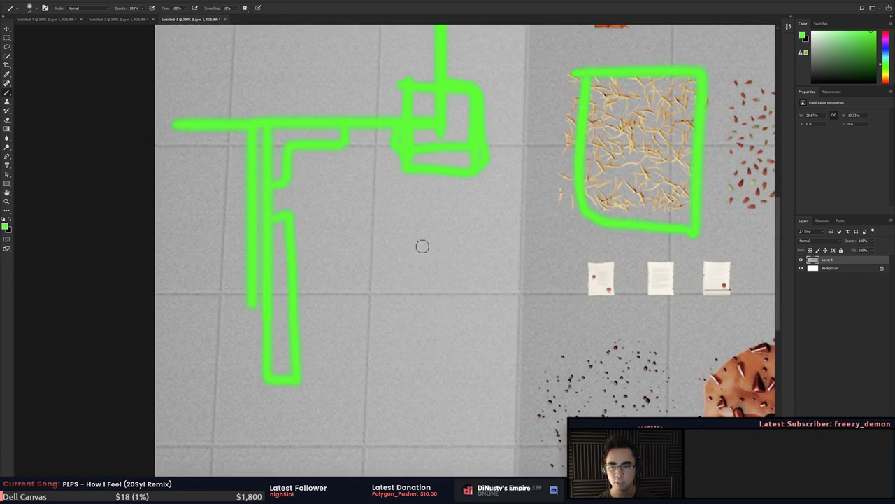
# Step: Outline the scattered leaves decal with a rough green rectangle
pyautogui.moveTo(587, 232); pyautogui.dragTo(384, 331)
pyautogui.moveTo(550, 252)
pyautogui.mouseDown()
pyautogui.moveTo(518, 186)
pyautogui.moveTo(453, 203)
pyautogui.moveTo(579, 213)
pyautogui.mouseUp()
pyautogui.moveTo(651, 180); pyautogui.dragTo(615, 158)
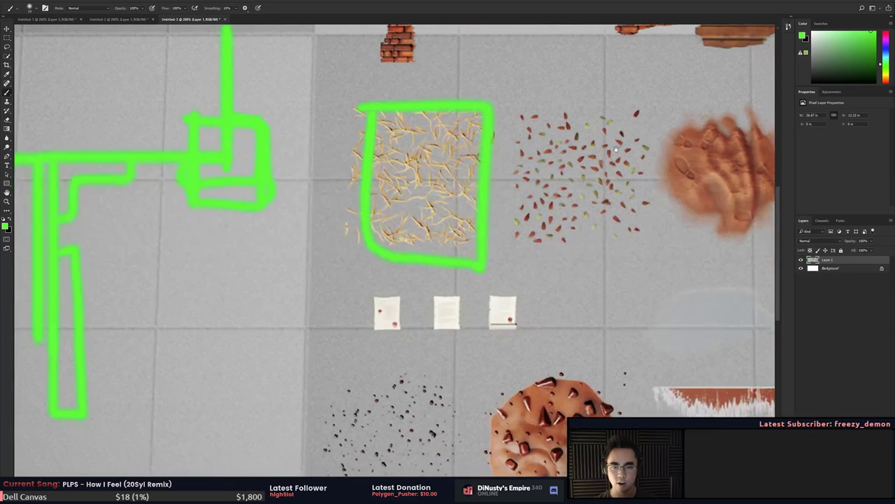
pyautogui.moveTo(518, 116)
pyautogui.mouseDown()
pyautogui.moveTo(517, 258)
pyautogui.moveTo(642, 238)
pyautogui.moveTo(657, 99)
pyautogui.mouseUp()
pyautogui.moveTo(594, 99); pyautogui.dragTo(543, 100)
pyautogui.moveTo(522, 171)
pyautogui.mouseDown()
pyautogui.moveTo(491, 128)
pyautogui.moveTo(655, 101)
pyautogui.mouseUp()
# Step: Paint two irregular closed green shapes, one in the empty area and one across the paper note decals
pyautogui.moveTo(342, 222)
pyautogui.mouseDown()
pyautogui.moveTo(338, 331)
pyautogui.moveTo(427, 228)
pyautogui.mouseUp()
pyautogui.hotkey('ctrl', 'z')
pyautogui.moveTo(290, 187)
pyautogui.mouseDown()
pyautogui.moveTo(299, 332)
pyautogui.moveTo(434, 186)
pyautogui.moveTo(288, 193)
pyautogui.mouseUp()
pyautogui.moveTo(481, 294)
pyautogui.mouseDown()
pyautogui.moveTo(439, 243)
pyautogui.moveTo(539, 276)
pyautogui.moveTo(638, 245)
pyautogui.moveTo(622, 201)
pyautogui.moveTo(514, 193)
pyautogui.moveTo(445, 244)
pyautogui.mouseUp()
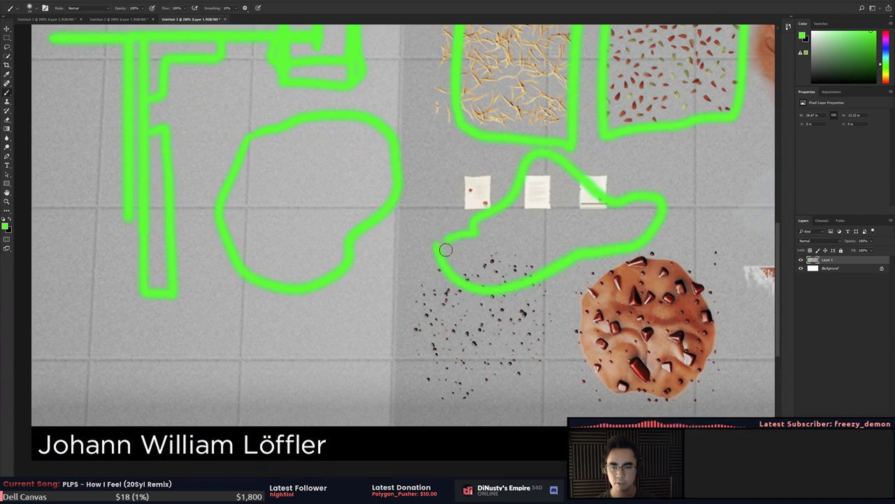
# Step: Trace a loose green cloud-like outline around the faint translucent patch decal
pyautogui.moveTo(465, 273); pyautogui.dragTo(545, 240)
pyautogui.moveTo(493, 311); pyautogui.dragTo(281, 461)
pyautogui.moveTo(633, 216); pyautogui.dragTo(539, 191)
pyautogui.moveTo(599, 258)
pyautogui.mouseDown()
pyautogui.moveTo(572, 260)
pyautogui.moveTo(713, 321)
pyautogui.moveTo(590, 239)
pyautogui.mouseUp()
# Step: Outline the round brown stone-studded decal with an irregular green contour, undoing the first attempts
pyautogui.moveTo(405, 398); pyautogui.dragTo(386, 227)
pyautogui.moveTo(395, 180)
pyautogui.mouseDown()
pyautogui.moveTo(366, 366)
pyautogui.moveTo(393, 192)
pyautogui.mouseUp()
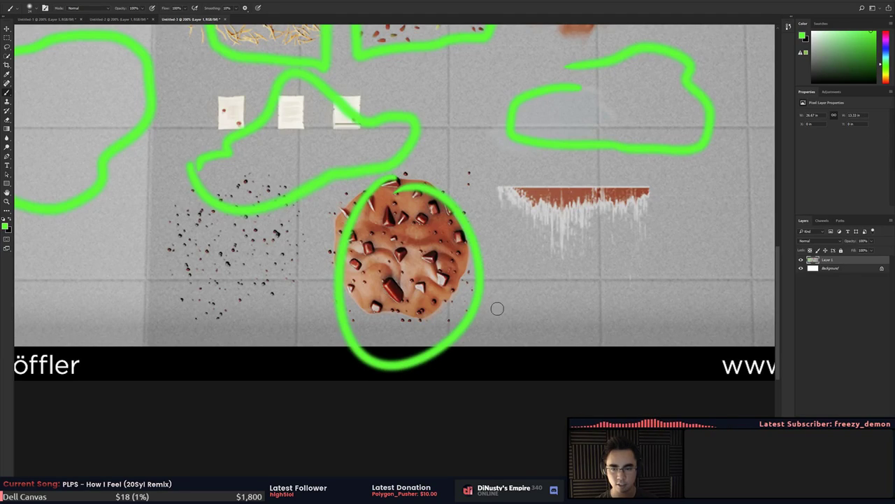
pyautogui.hotkey('ctrl', 'z')
pyautogui.moveTo(336, 221)
pyautogui.mouseDown()
pyautogui.moveTo(333, 255)
pyautogui.moveTo(356, 310)
pyautogui.moveTo(335, 259)
pyautogui.moveTo(344, 344)
pyautogui.moveTo(451, 305)
pyautogui.moveTo(481, 222)
pyautogui.moveTo(445, 181)
pyautogui.moveTo(367, 189)
pyautogui.moveTo(338, 221)
pyautogui.mouseUp()
pyautogui.hotkey('ctrl', 'z')
pyautogui.moveTo(413, 292)
pyautogui.mouseDown()
pyautogui.moveTo(620, 288)
pyautogui.moveTo(626, 315)
pyautogui.mouseUp()
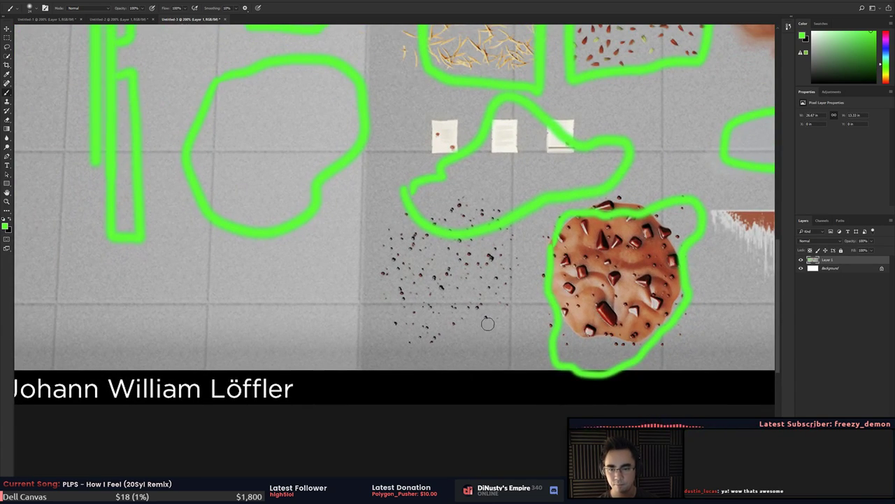
# Step: Undo the stroke over the scattered pebbles decal and dab small green dots among and around the pebbles
pyautogui.moveTo(408, 208); pyautogui.dragTo(451, 218)
pyautogui.hotkey('ctrl', 'z')
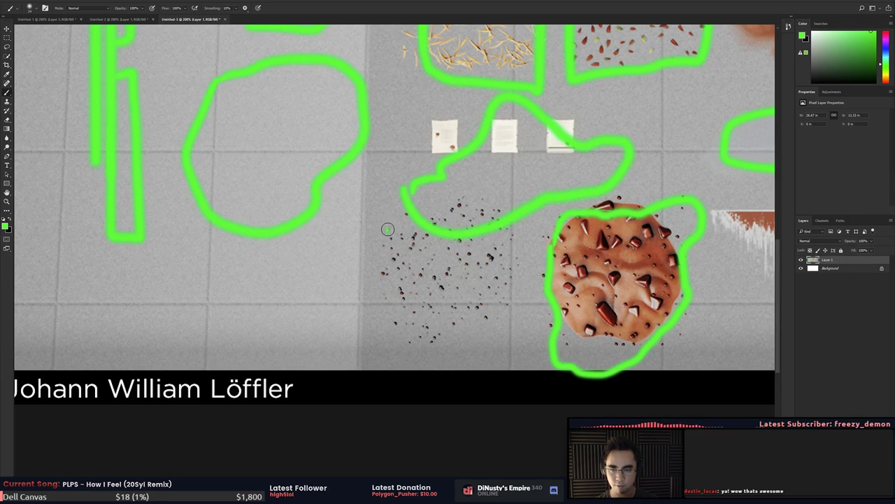
pyautogui.click(387, 291)
pyautogui.click(401, 321)
pyautogui.click(400, 327)
pyautogui.click(409, 347)
pyautogui.click(438, 361)
pyautogui.click(438, 348)
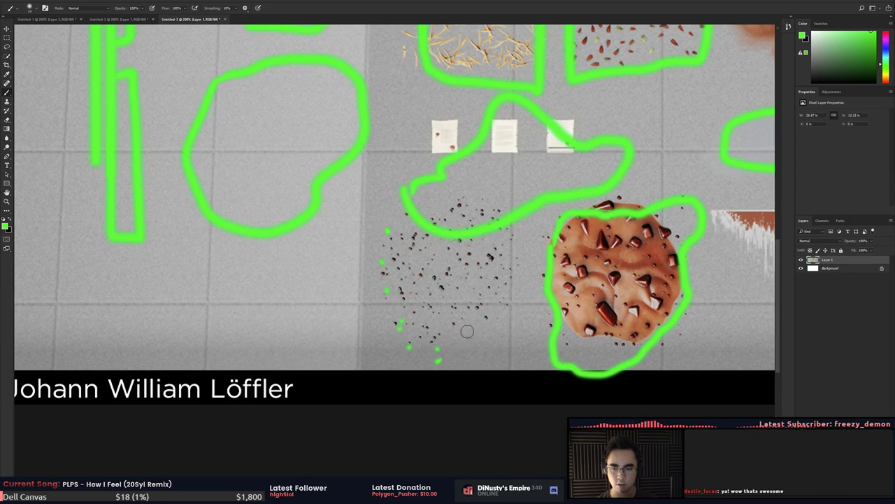
pyautogui.moveTo(495, 288); pyautogui.dragTo(499, 186)
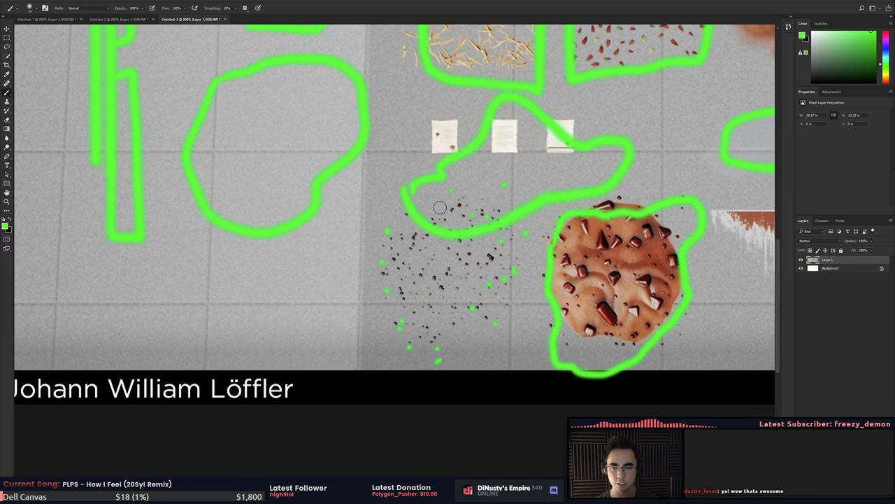
pyautogui.moveTo(507, 304)
pyautogui.mouseDown()
pyautogui.moveTo(282, 281)
pyautogui.moveTo(223, 307)
pyautogui.moveTo(516, 312)
pyautogui.moveTo(507, 441)
pyautogui.moveTo(294, 423)
pyautogui.moveTo(351, 431)
pyautogui.mouseUp()
pyautogui.moveTo(535, 372); pyautogui.dragTo(530, 344)
pyautogui.hotkey('ctrl', '-')
pyautogui.hotkey('ctrl', '-')
pyautogui.hotkey('ctrl', '-')
pyautogui.hotkey('ctrl', '+')
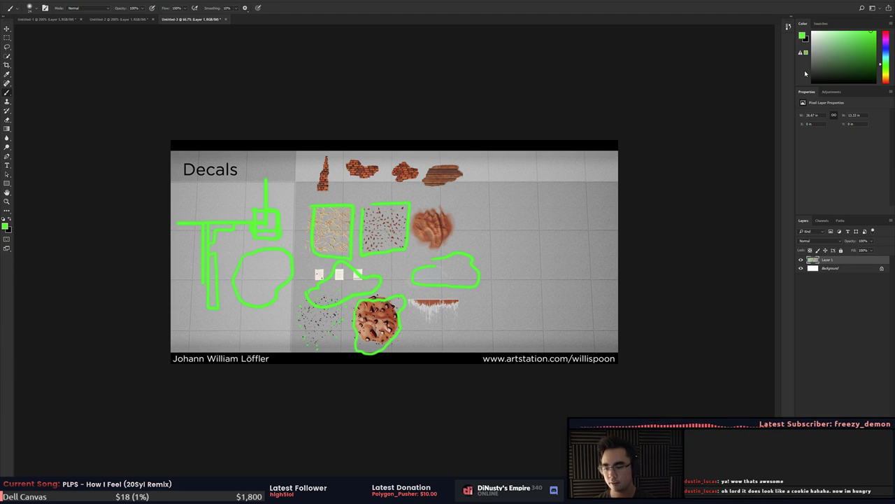
# Step: Switch to Modo and create a new empty scene
pyautogui.hotkey('alt', 'Tab')
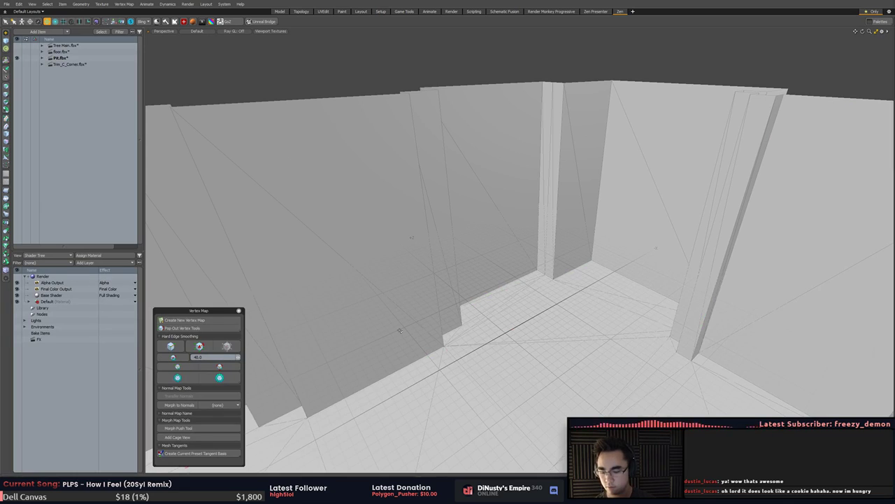
pyautogui.hotkey('ctrl', 'n')
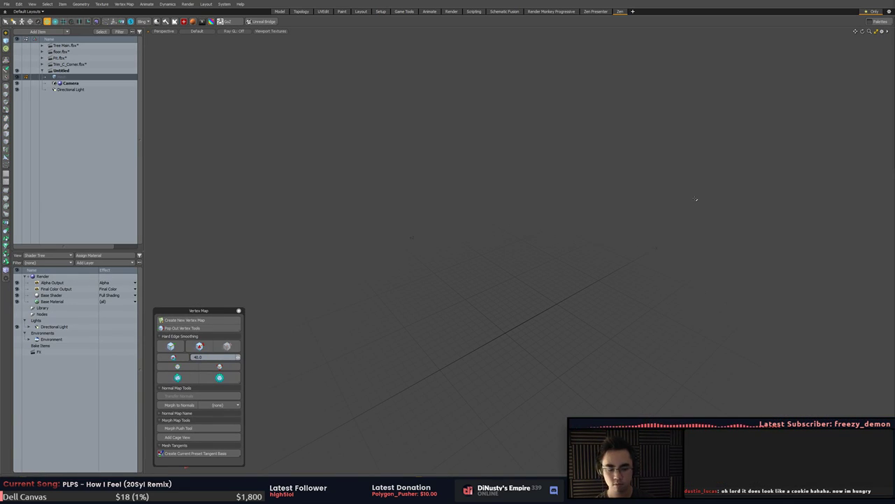
pyautogui.keyDown('alt'); pyautogui.moveTo(696, 198); pyautogui.dragTo(702, 240); pyautogui.keyUp('alt')
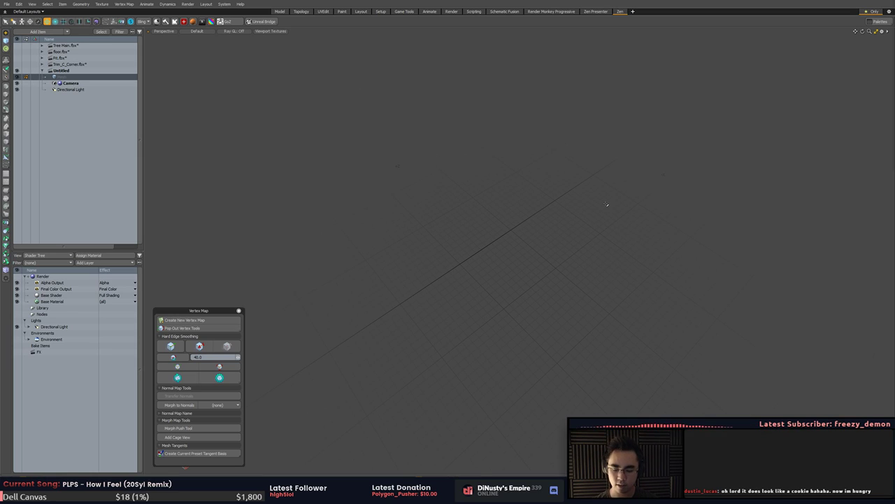
# Step: Add a cube mesh to the new scene and delete the duplicate cube so only one remains
pyautogui.keyDown('alt'); pyautogui.moveTo(340, 56); pyautogui.dragTo(365, 104); pyautogui.keyUp('alt')
pyautogui.click(6, 41)
pyautogui.click(41, 56)
pyautogui.click(7, 41)
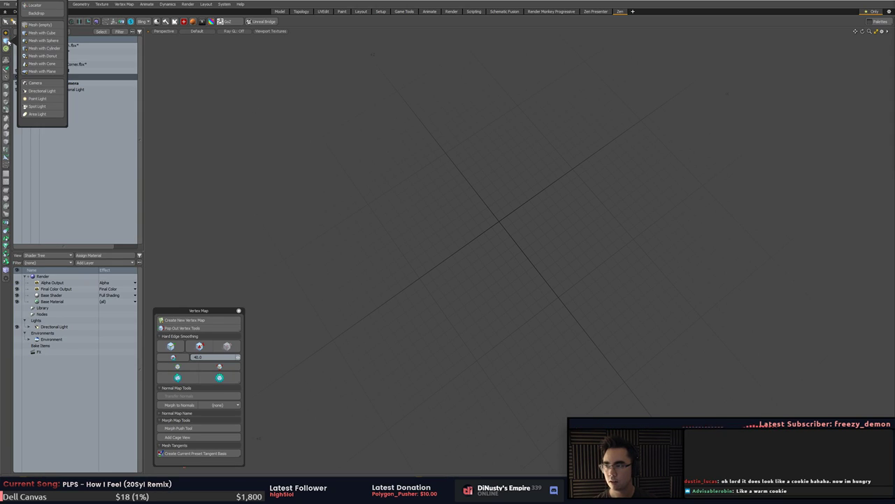
pyautogui.doubleClick(40, 34)
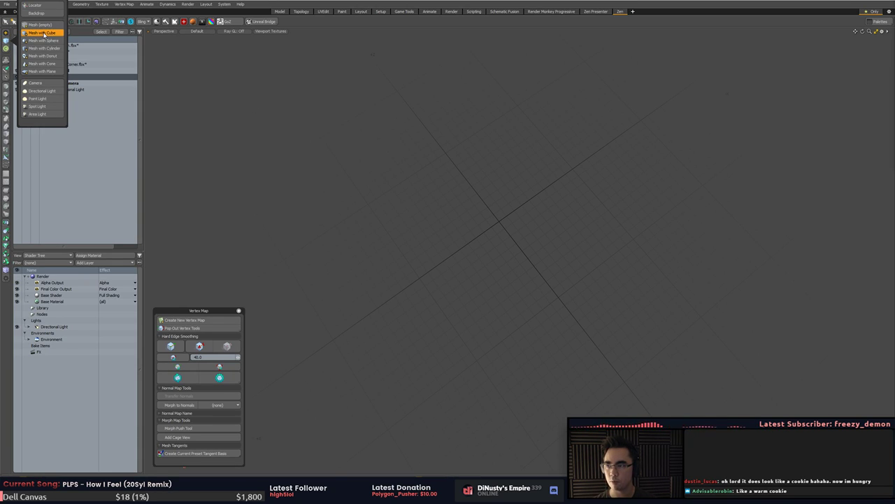
pyautogui.keyDown('alt'); pyautogui.moveTo(402, 196); pyautogui.dragTo(434, 157); pyautogui.keyUp('alt')
pyautogui.click(434, 157)
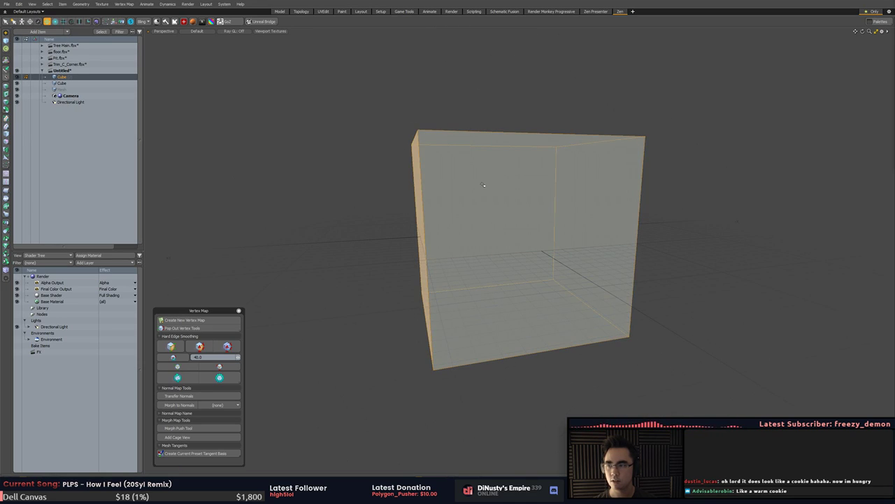
pyautogui.click(83, 84)
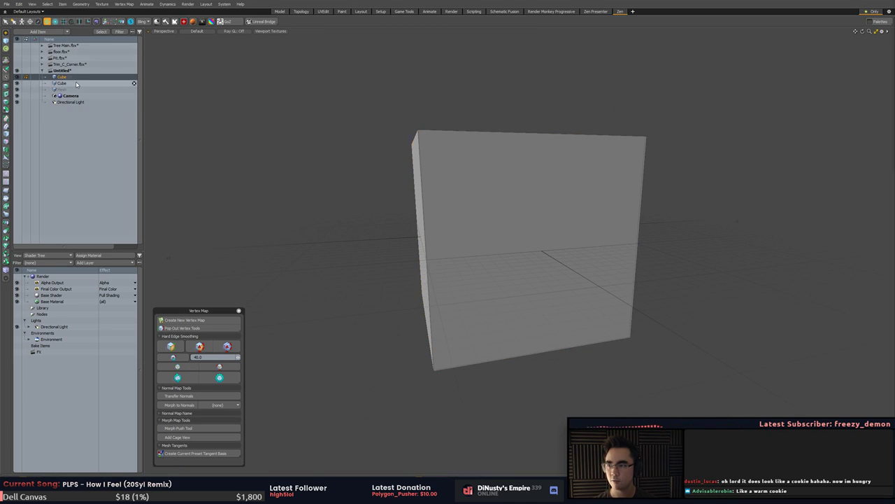
pyautogui.press('Delete')
pyautogui.keyDown('alt'); pyautogui.moveTo(477, 160); pyautogui.dragTo(510, 151); pyautogui.keyUp('alt')
pyautogui.press('w')
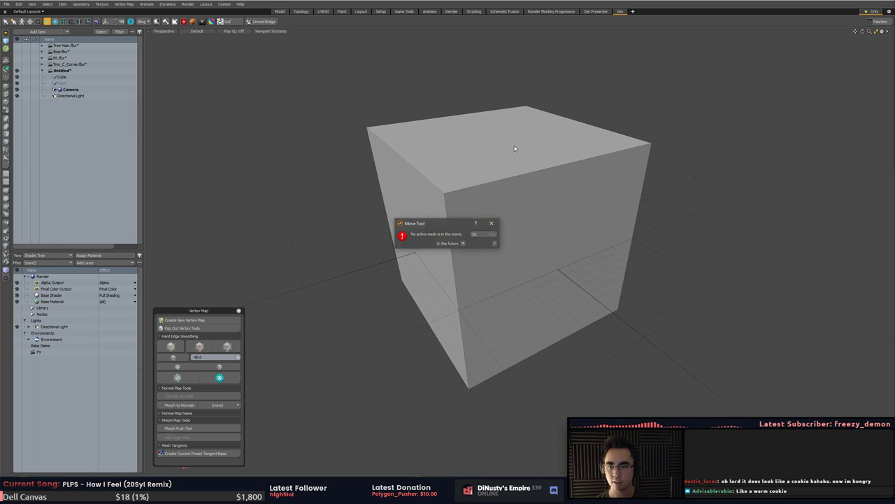
pyautogui.click(469, 243)
pyautogui.click(464, 259)
pyautogui.click(474, 235)
# Step: Lower the cube's top face until the cube is a thin, flat slab
pyautogui.click(502, 142)
pyautogui.press('3')
pyautogui.click(502, 139)
pyautogui.press('w')
pyautogui.press('q')
pyautogui.doubleClick(502, 137)
pyautogui.press('w')
pyautogui.moveTo(501, 198); pyautogui.dragTo(501, 224)
pyautogui.press('q')
# Step: Bevel one vertical corner edge of the slab to cut the corner off at an angle
pyautogui.keyDown('alt'); pyautogui.moveTo(489, 288); pyautogui.dragTo(471, 319); pyautogui.keyUp('alt')
pyautogui.press('2')
pyautogui.click(479, 294)
pyautogui.press('b')
pyautogui.press('q')
# Step: Bevel a second corner edge of the slab, then bevel one of its resulting edges to vary the outline
pyautogui.keyDown('alt'); pyautogui.moveTo(385, 286); pyautogui.dragTo(548, 338); pyautogui.keyUp('alt')
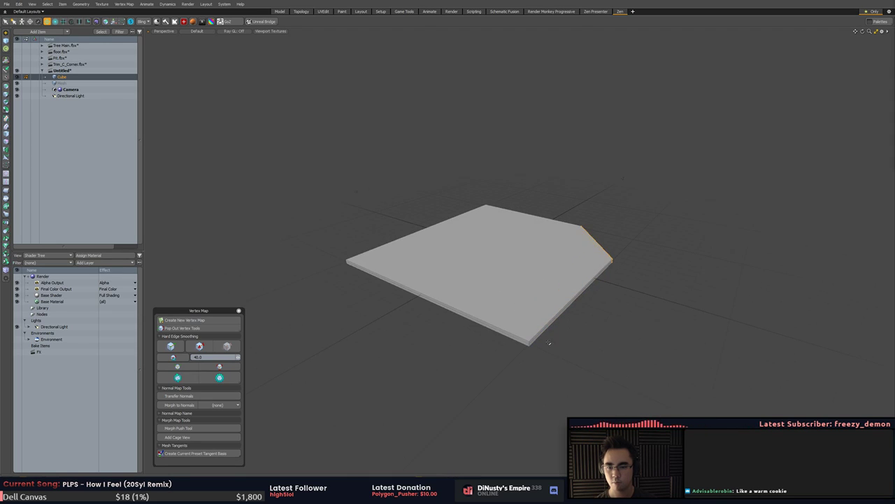
pyautogui.press('2')
pyautogui.click(530, 343)
pyautogui.press('b')
pyautogui.moveTo(678, 363); pyautogui.dragTo(483, 361)
pyautogui.press('q')
pyautogui.click(538, 337)
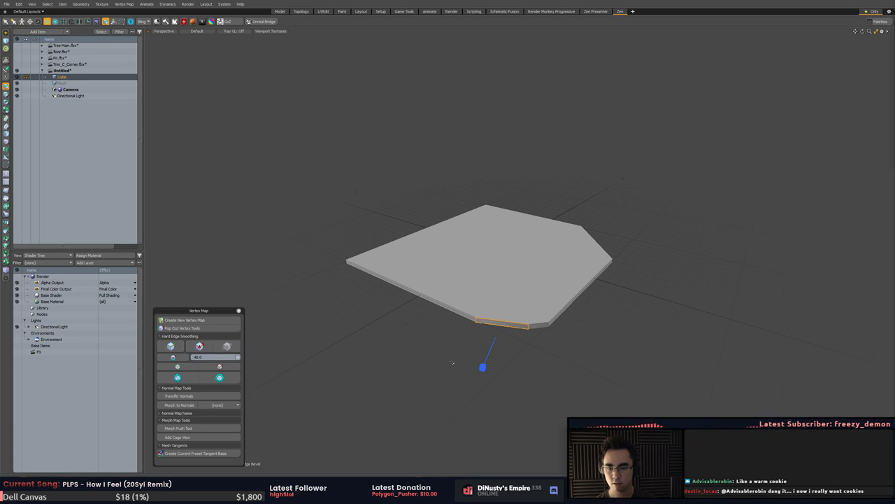
pyautogui.press('q')
pyautogui.click(483, 361)
# Step: Bevel the third vertical corner edge with a wide cut along the slab's side
pyautogui.keyDown('alt'); pyautogui.moveTo(392, 353); pyautogui.dragTo(489, 343); pyautogui.keyUp('alt')
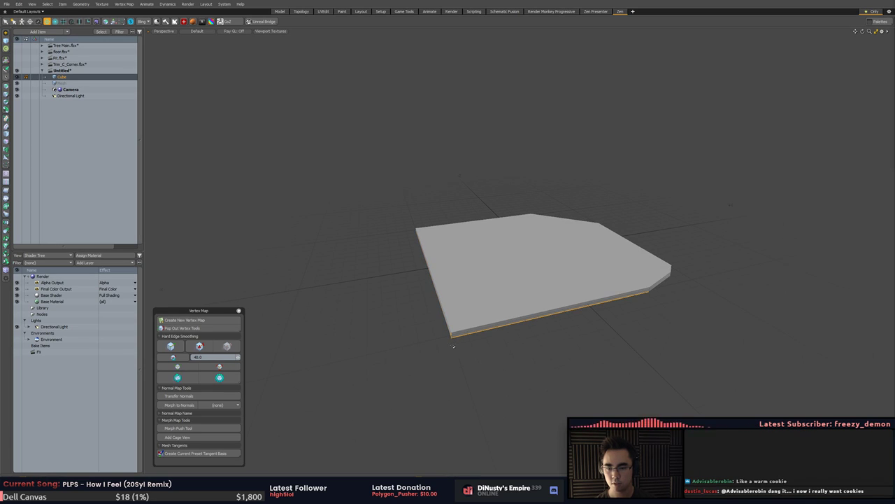
pyautogui.click(452, 336)
pyautogui.press('b')
pyautogui.moveTo(453, 342); pyautogui.dragTo(581, 343)
pyautogui.press('q')
# Step: Bevel the last sharp corner edge of the slab to complete its irregular rounded outline
pyautogui.press('1')
pyautogui.press('2')
pyautogui.click(416, 231)
pyautogui.press('b')
pyautogui.moveTo(392, 206); pyautogui.dragTo(419, 199)
pyautogui.press('q')
# Step: Try a slice straight across the slab as seen from above
pyautogui.keyDown('alt'); pyautogui.moveTo(504, 208); pyautogui.dragTo(507, 247); pyautogui.keyUp('alt')
pyautogui.press('3')
pyautogui.doubleClick(456, 258)
pyautogui.click(615, 205)
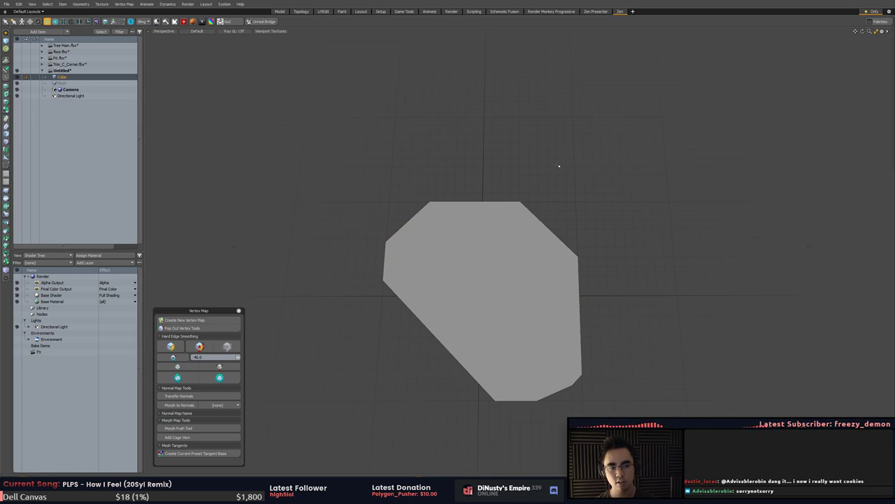
pyautogui.moveTo(456, 202)
pyautogui.keyDown('alt'); pyautogui.mouseDown()
pyautogui.moveTo(440, 207)
pyautogui.moveTo(448, 199)
pyautogui.mouseUp(); pyautogui.keyUp('alt')
pyautogui.click(515, 214)
pyautogui.click(536, 139)
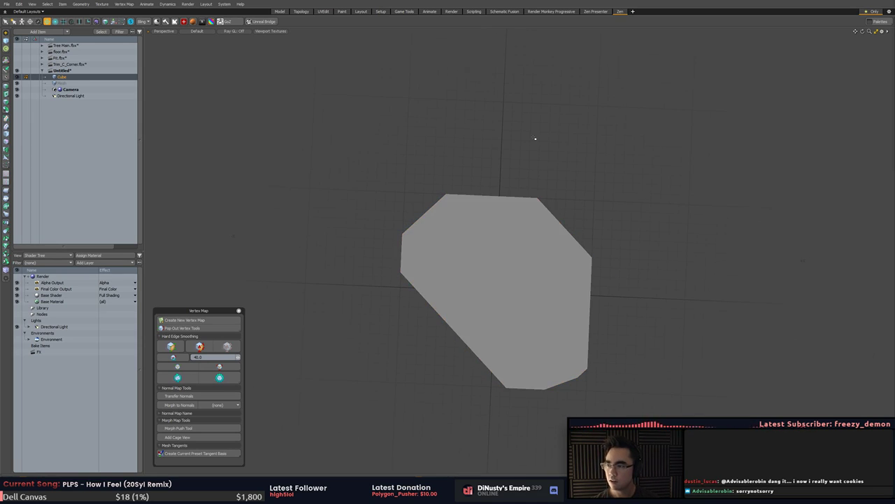
pyautogui.keyDown('alt'); pyautogui.moveTo(554, 163); pyautogui.dragTo(557, 152); pyautogui.keyUp('alt')
pyautogui.hotkey('shift', 'c')
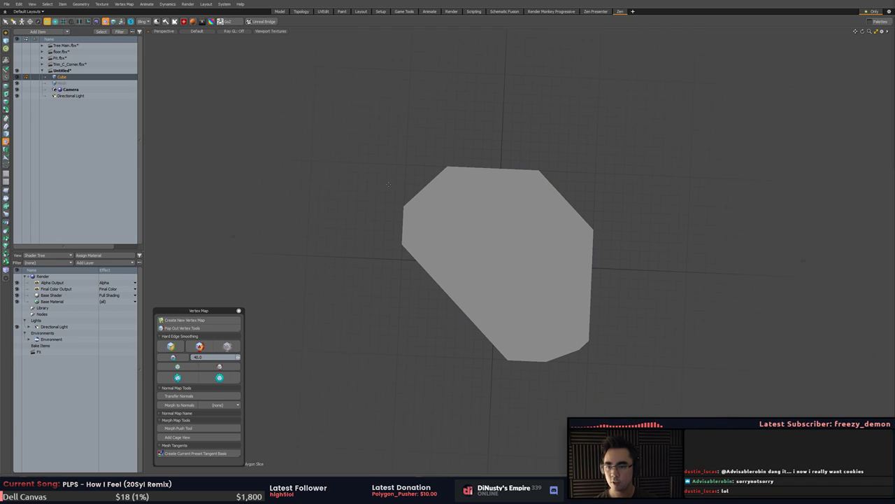
pyautogui.moveTo(336, 176)
pyautogui.mouseDown()
pyautogui.moveTo(795, 209)
pyautogui.moveTo(787, 212)
pyautogui.mouseUp()
pyautogui.moveTo(665, 212)
pyautogui.keyDown('alt'); pyautogui.mouseDown()
pyautogui.moveTo(631, 214)
pyautogui.moveTo(598, 196)
pyautogui.moveTo(448, 216)
pyautogui.moveTo(686, 210)
pyautogui.moveTo(728, 204)
pyautogui.moveTo(722, 181)
pyautogui.moveTo(699, 192)
pyautogui.moveTo(700, 230)
pyautogui.mouseUp(); pyautogui.keyUp('alt')
pyautogui.press('space')
# Step: Draw a slice line diagonally across the slab, with its ends extending beyond the outline on both sides
pyautogui.hotkey('shift', 'c')
pyautogui.moveTo(683, 96); pyautogui.dragTo(458, 262)
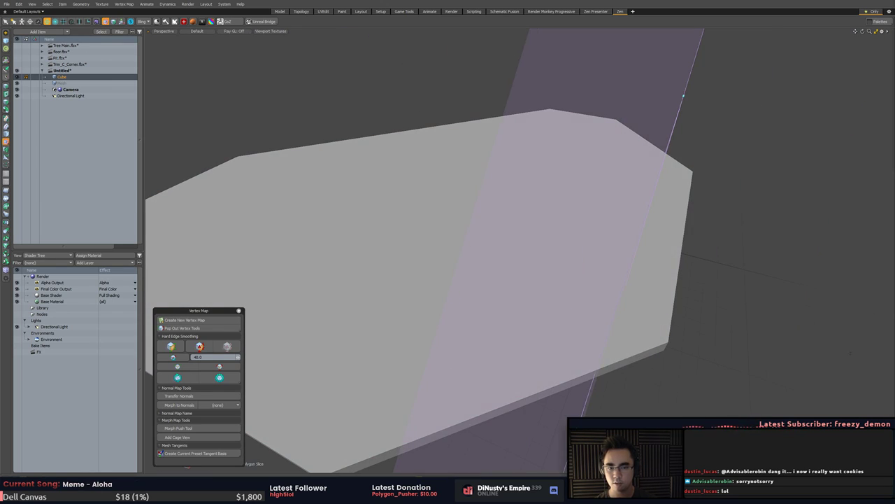
pyautogui.keyDown('ctrl'); pyautogui.keyDown('alt'); pyautogui.moveTo(202, 148); pyautogui.dragTo(284, 252); pyautogui.keyUp('alt'); pyautogui.keyUp('ctrl')
pyautogui.moveTo(737, 222); pyautogui.dragTo(825, 186)
pyautogui.keyDown('ctrl'); pyautogui.keyDown('alt'); pyautogui.moveTo(361, 272); pyautogui.dragTo(319, 274); pyautogui.keyUp('alt'); pyautogui.keyUp('ctrl')
pyautogui.keyDown('alt'); pyautogui.moveTo(318, 275); pyautogui.dragTo(319, 184); pyautogui.keyUp('alt')
pyautogui.keyDown('alt'); pyautogui.moveTo(314, 215); pyautogui.dragTo(328, 279); pyautogui.keyUp('alt')
# Step: Enable Split and Cap Sections for the slice and set its gap to 22.5 mm
pyautogui.press('k')
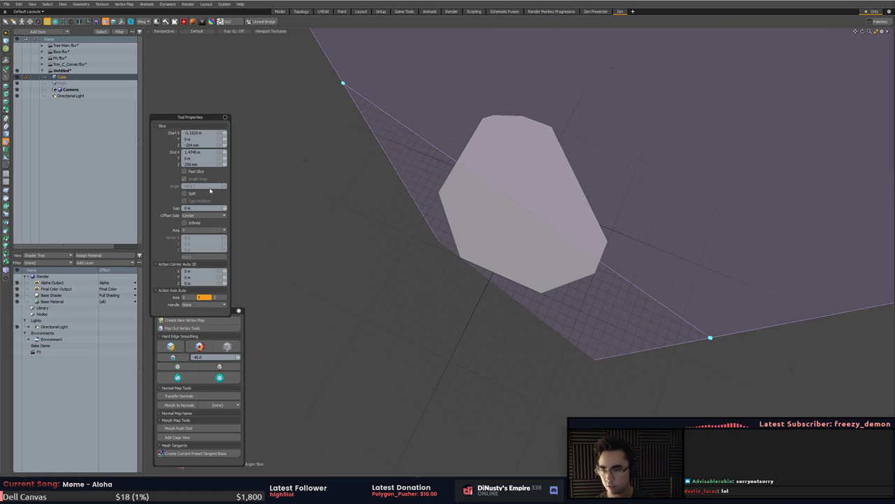
pyautogui.moveTo(190, 118); pyautogui.dragTo(208, 68)
pyautogui.click(240, 68)
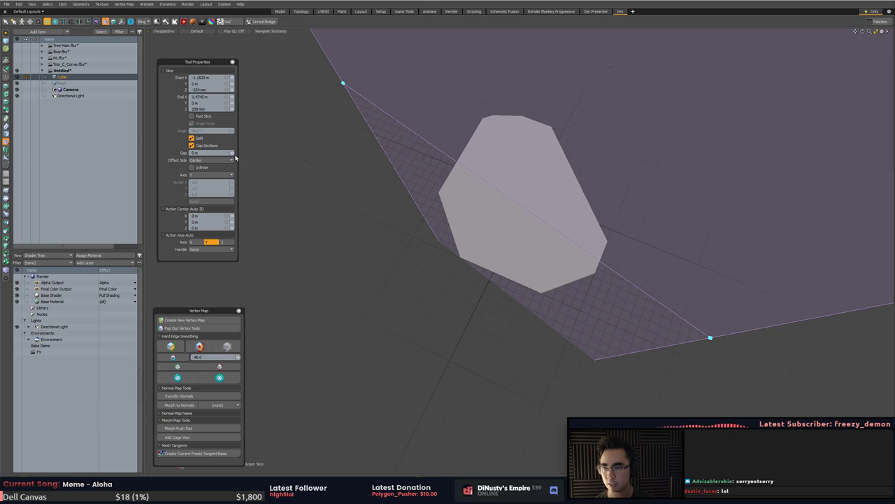
pyautogui.moveTo(234, 154); pyautogui.dragTo(234, 155)
pyautogui.scroll(7, 495, 185)
pyautogui.keyDown('alt'); pyautogui.moveTo(498, 187); pyautogui.dragTo(427, 258); pyautogui.keyUp('alt')
pyautogui.scroll(-5, 388, 245)
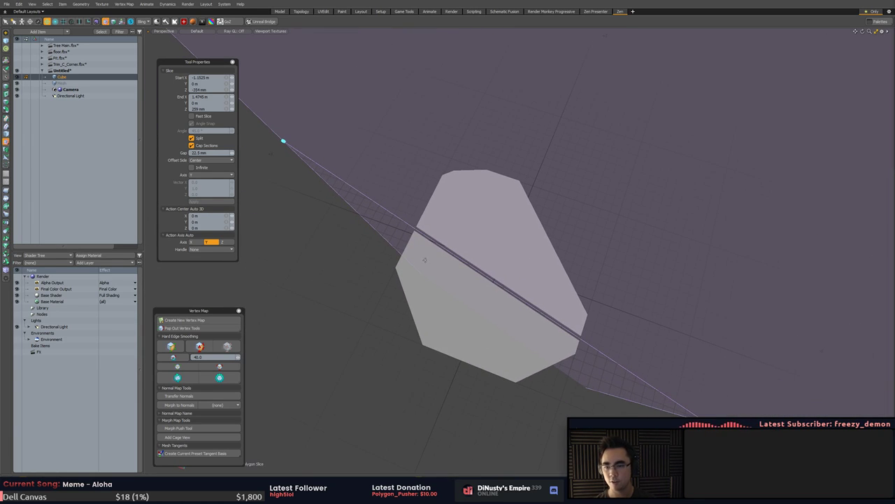
# Step: Cut six more slices through the slab in varied directions, two of them stopping partway, to break it into angular shards
pyautogui.keyDown('alt'); pyautogui.moveTo(453, 297); pyautogui.dragTo(401, 309); pyautogui.keyUp('alt')
pyautogui.moveTo(380, 299); pyautogui.dragTo(679, 268)
pyautogui.moveTo(621, 163)
pyautogui.keyDown('shift'); pyautogui.mouseDown()
pyautogui.moveTo(508, 452)
pyautogui.moveTo(398, 447)
pyautogui.mouseUp(); pyautogui.keyUp('shift')
pyautogui.moveTo(549, 440)
pyautogui.keyDown('shift'); pyautogui.mouseDown()
pyautogui.moveTo(553, 196)
pyautogui.moveTo(525, 179)
pyautogui.mouseUp(); pyautogui.keyUp('shift')
pyautogui.keyDown('shift'); pyautogui.moveTo(434, 200); pyautogui.dragTo(603, 222); pyautogui.keyUp('shift')
pyautogui.moveTo(373, 222)
pyautogui.keyDown('shift'); pyautogui.mouseDown()
pyautogui.moveTo(481, 312)
pyautogui.moveTo(413, 253)
pyautogui.moveTo(454, 289)
pyautogui.mouseUp(); pyautogui.keyUp('shift')
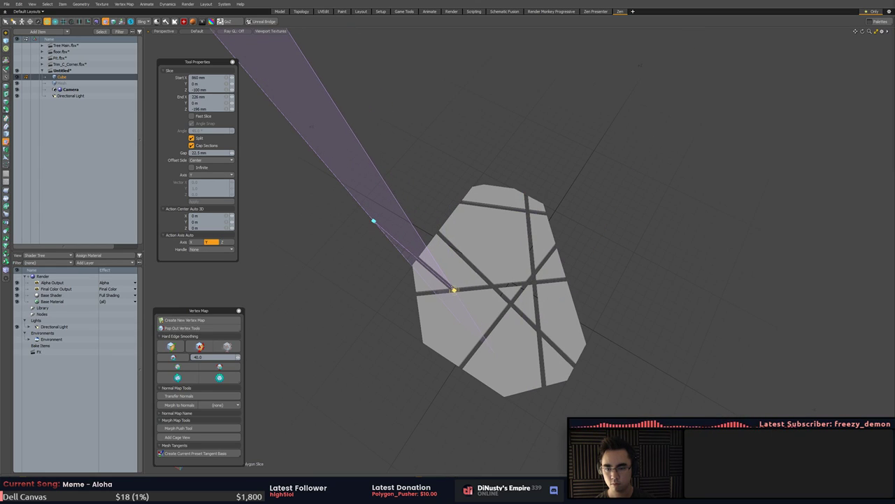
pyautogui.keyDown('shift'); pyautogui.moveTo(411, 376); pyautogui.dragTo(498, 293); pyautogui.keyUp('shift')
pyautogui.press('space')
# Step: Delete the tiny shard where the cuts cross and the two shards along the slab's upper right edge
pyautogui.keyDown('alt'); pyautogui.keyDown('shift'); pyautogui.moveTo(585, 315); pyautogui.dragTo(595, 282); pyautogui.keyUp('shift'); pyautogui.keyUp('alt')
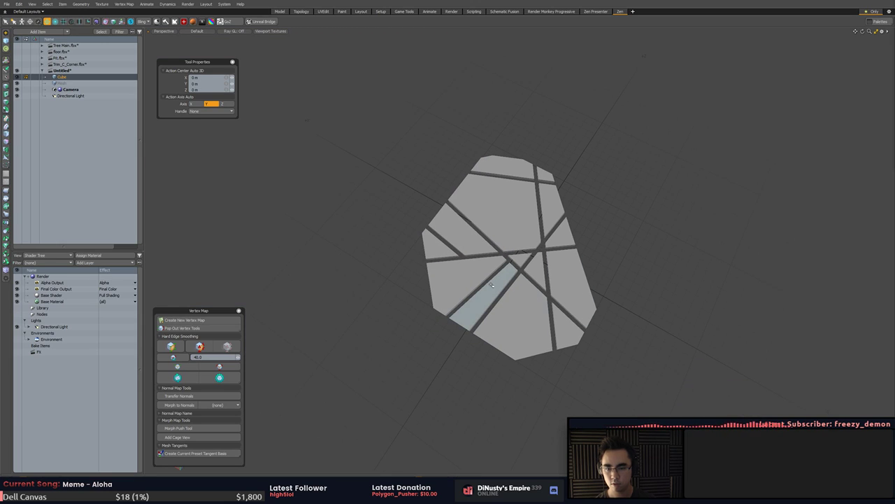
pyautogui.doubleClick(521, 260)
pyautogui.press('Delete')
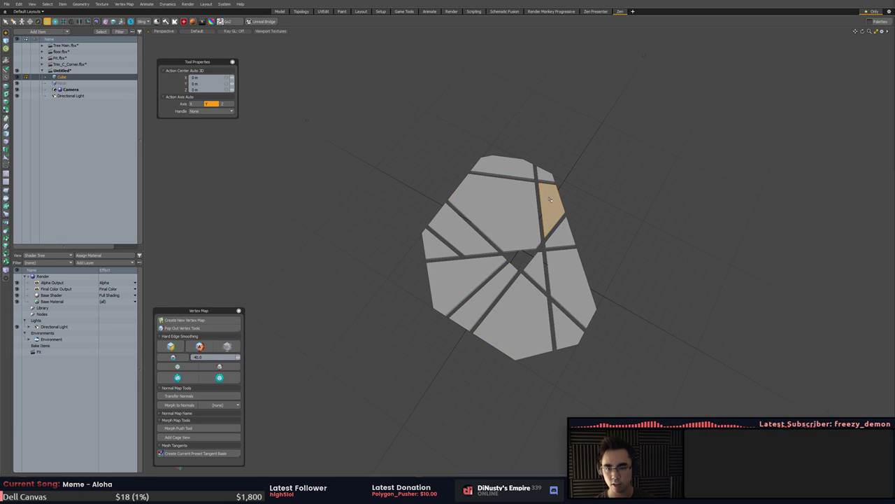
pyautogui.doubleClick(550, 199)
pyautogui.press('Delete')
pyautogui.doubleClick(539, 175)
pyautogui.press('Delete')
# Step: Delete the narrow shard along the slab's left edge and the large shard at its lower end
pyautogui.doubleClick(520, 169)
pyautogui.doubleClick(453, 234)
pyautogui.press('Delete')
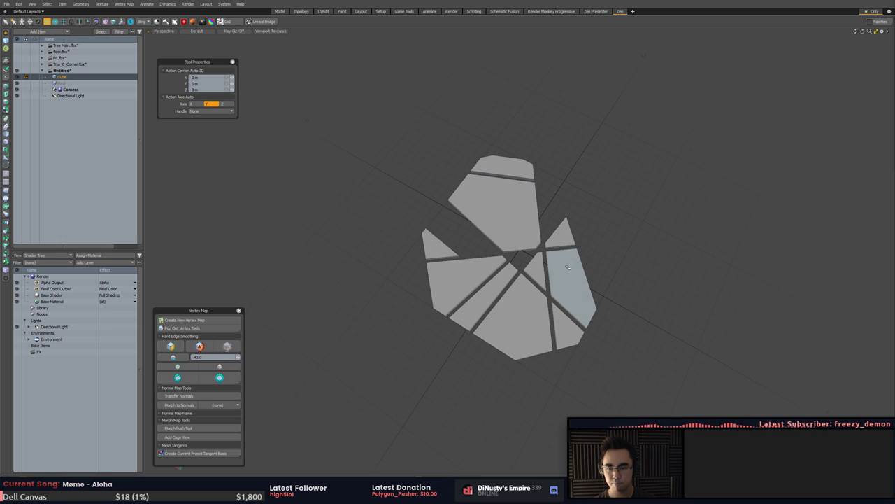
pyautogui.doubleClick(521, 274)
pyautogui.doubleClick(533, 318)
pyautogui.press('Delete')
# Step: Move the end cap shard outward, away from the large pentagonal shard
pyautogui.keyDown('alt'); pyautogui.moveTo(552, 328); pyautogui.dragTo(616, 318); pyautogui.keyUp('alt')
pyautogui.doubleClick(450, 217)
pyautogui.doubleClick(450, 203)
pyautogui.keyDown('alt'); pyautogui.moveTo(449, 205); pyautogui.dragTo(476, 274); pyautogui.keyUp('alt')
pyautogui.press('w')
pyautogui.press('q')
pyautogui.press('w')
pyautogui.press('q')
pyautogui.press('w')
pyautogui.moveTo(483, 229); pyautogui.dragTo(447, 230)
pyautogui.press('q')
# Step: Nudge the large pentagonal shard outward and slice it diagonally into two pieces
pyautogui.doubleClick(476, 279)
pyautogui.press('w')
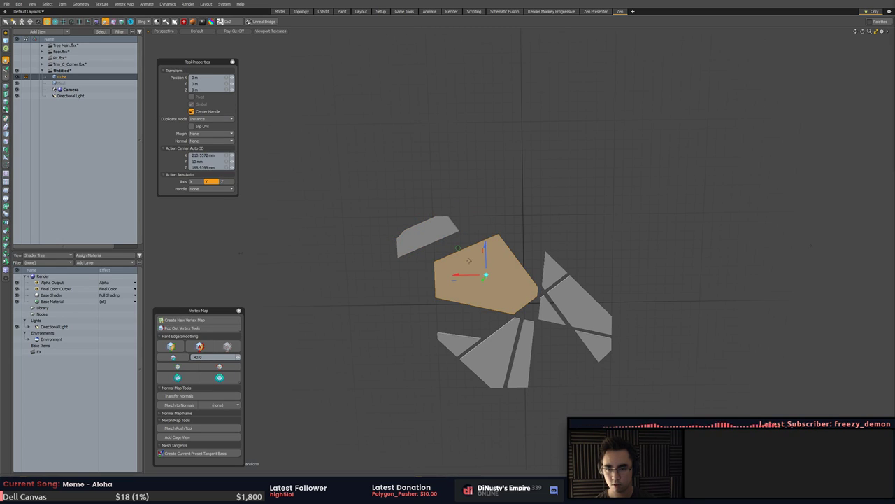
pyautogui.press('space')
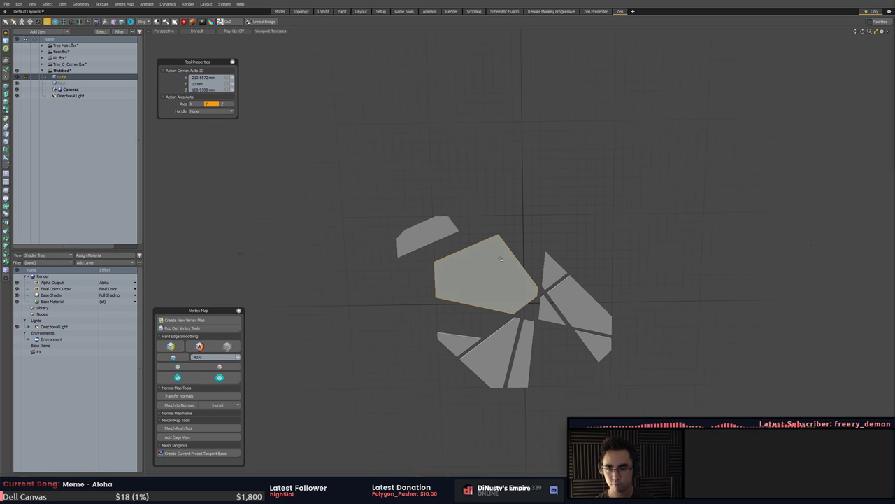
pyautogui.press('w')
pyautogui.moveTo(458, 249); pyautogui.dragTo(448, 249)
pyautogui.hotkey('shift', 'c')
pyautogui.moveTo(456, 309); pyautogui.dragTo(543, 196)
pyautogui.press('space')
# Step: Rotate the inner half of the split pentagonal shard slightly and nudge it to offset it from its neighbour
pyautogui.click(505, 283)
pyautogui.press('e')
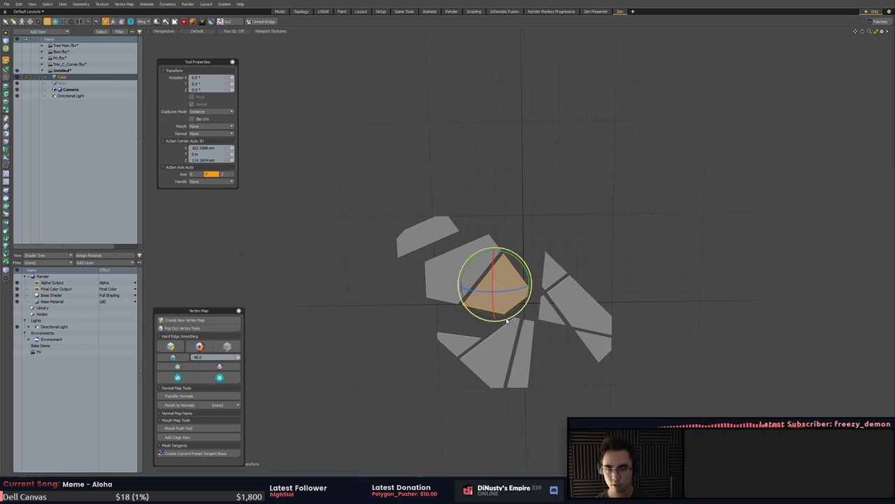
pyautogui.moveTo(510, 320); pyautogui.dragTo(519, 315)
pyautogui.press('w')
pyautogui.moveTo(473, 256); pyautogui.dragTo(481, 251)
pyautogui.press('space')
# Step: Move the small triangular shard at the upper end of the right-hand group away from the cluster
pyautogui.click(561, 253)
pyautogui.keyDown('alt'); pyautogui.moveTo(560, 253); pyautogui.dragTo(560, 219); pyautogui.keyUp('alt')
pyautogui.click(549, 268)
pyautogui.press('w')
pyautogui.press('space')
pyautogui.click(614, 279)
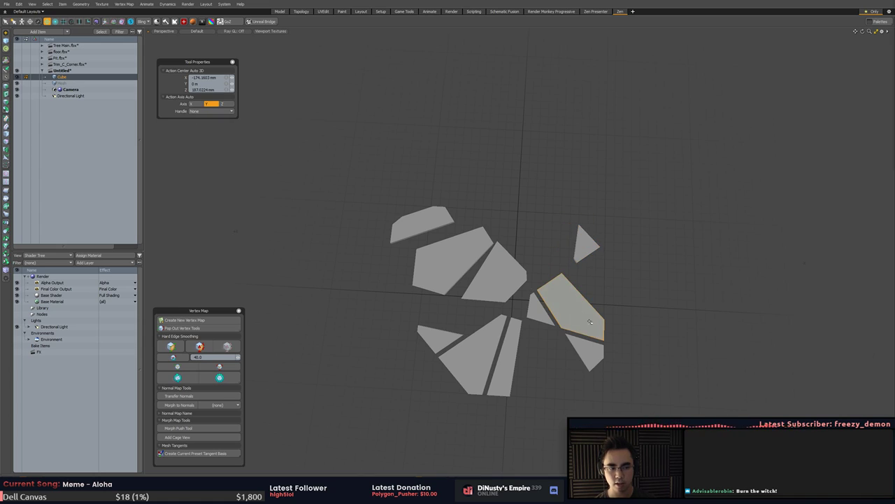
# Step: Move the small triangular shard beside the lower group far out to the left of the cluster
pyautogui.keyDown('alt'); pyautogui.moveTo(584, 317); pyautogui.dragTo(593, 303); pyautogui.keyUp('alt')
pyautogui.click(521, 318)
pyautogui.click(486, 321)
pyautogui.click(443, 318)
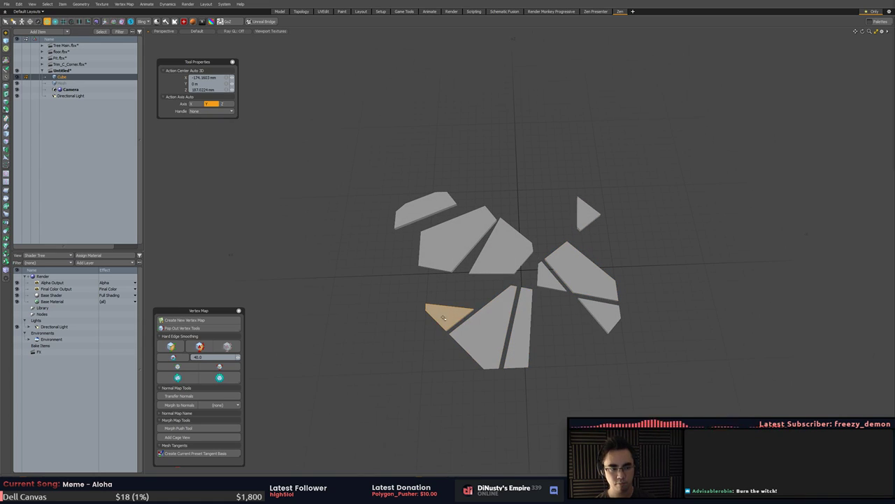
pyautogui.keyDown('alt'); pyautogui.moveTo(501, 325); pyautogui.dragTo(506, 320); pyautogui.keyUp('alt')
pyautogui.click(497, 322)
pyautogui.doubleClick(453, 317)
pyautogui.press('w')
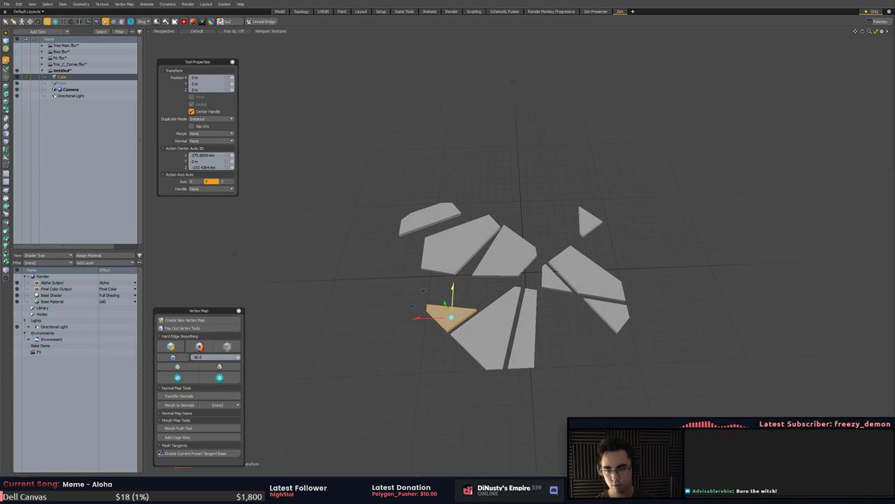
pyautogui.moveTo(424, 293); pyautogui.dragTo(321, 276)
pyautogui.press('space')
# Step: Move the small inner shard about 498 mm along negative X, past the outer side of the right-hand group
pyautogui.click(523, 299)
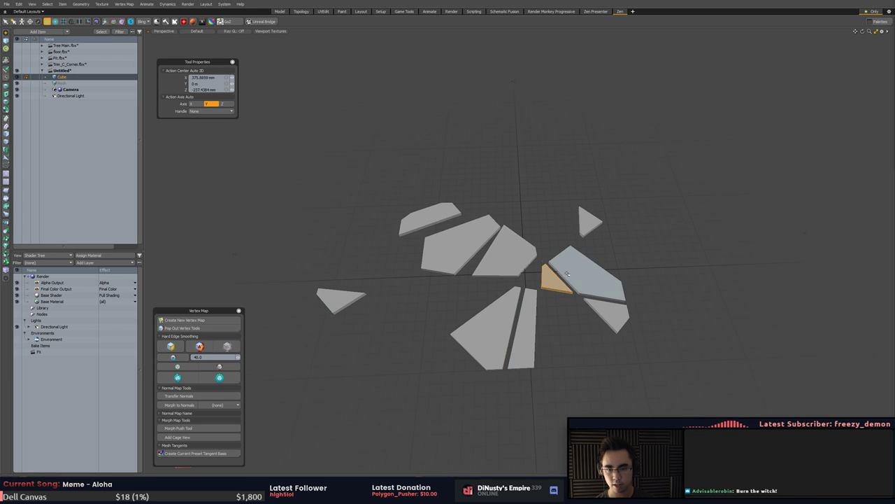
pyautogui.keyDown('alt'); pyautogui.moveTo(567, 274); pyautogui.dragTo(564, 309); pyautogui.keyUp('alt')
pyautogui.press('w')
pyautogui.moveTo(524, 261); pyautogui.dragTo(616, 255)
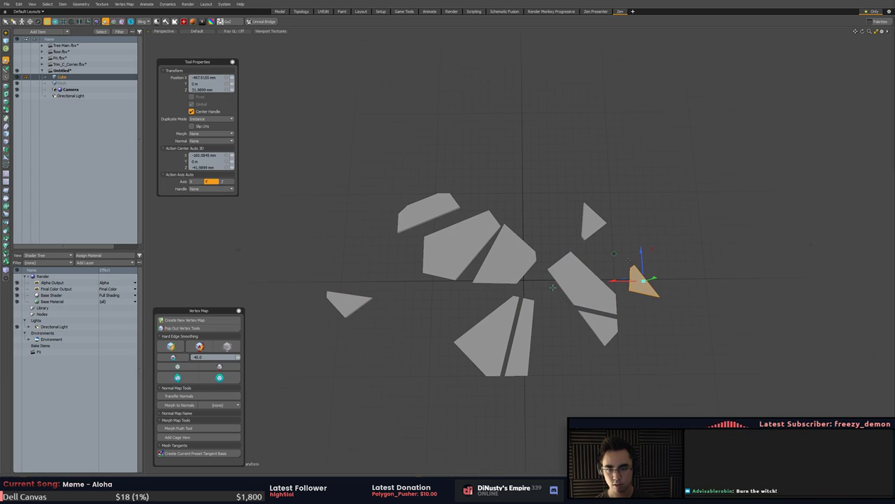
pyautogui.press('space')
# Step: Lasso corner vertices on a shard near the cluster's centre and delete them
pyautogui.press('1')
pyautogui.scroll(10, 542, 266)
pyautogui.keyDown('alt'); pyautogui.moveTo(543, 268); pyautogui.dragTo(558, 287); pyautogui.keyUp('alt')
pyautogui.moveTo(557, 298); pyautogui.dragTo(670, 300, button='right')
pyautogui.press('Delete')
pyautogui.scroll(-10, 638, 336)
pyautogui.moveTo(638, 335)
pyautogui.keyDown('alt'); pyautogui.keyDown('shift'); pyautogui.mouseDown()
pyautogui.moveTo(514, 254)
pyautogui.moveTo(526, 292)
pyautogui.mouseUp(); pyautogui.keyUp('shift'); pyautogui.keyUp('alt')
pyautogui.scroll(-5, 514, 254)
# Step: Move the lower shard of the right-hand group far outward as a scattered outlying piece
pyautogui.press('3')
pyautogui.doubleClick(582, 308)
pyautogui.scroll(-5, 579, 312)
pyautogui.keyDown('alt'); pyautogui.keyDown('shift'); pyautogui.moveTo(577, 312); pyautogui.dragTo(659, 221); pyautogui.keyUp('shift'); pyautogui.keyUp('alt')
pyautogui.press('w')
pyautogui.press('space')
# Step: Rotate the narrow shard of the lower group slightly and move it outward from the neighbouring wedge
pyautogui.click(558, 326)
pyautogui.doubleClick(532, 329)
pyautogui.press('e')
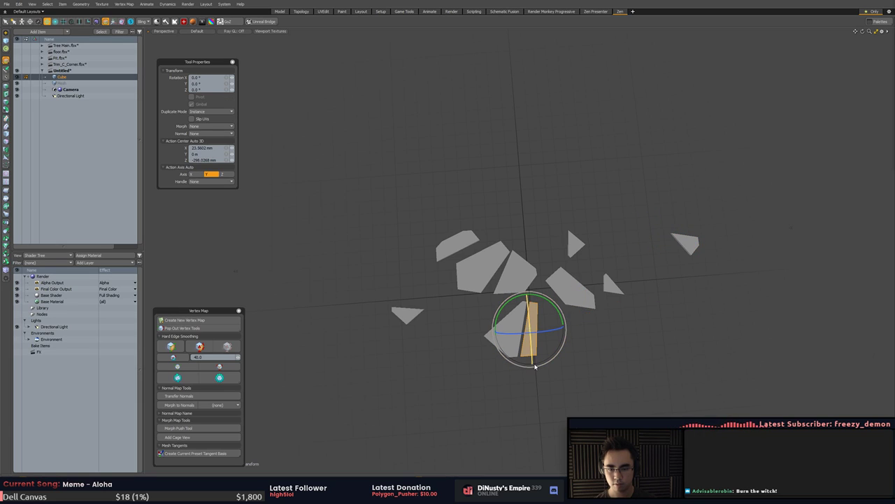
pyautogui.moveTo(538, 367); pyautogui.dragTo(548, 366)
pyautogui.press('w')
pyautogui.moveTo(533, 328); pyautogui.dragTo(455, 271)
pyautogui.press('space')
pyautogui.click(570, 335)
# Step: Duplicate the scattered shards, then scale the copies down and rotate them as one group
pyautogui.keyDown('alt'); pyautogui.moveTo(356, 268); pyautogui.dragTo(442, 322); pyautogui.keyUp('alt')
pyautogui.click(630, 250)
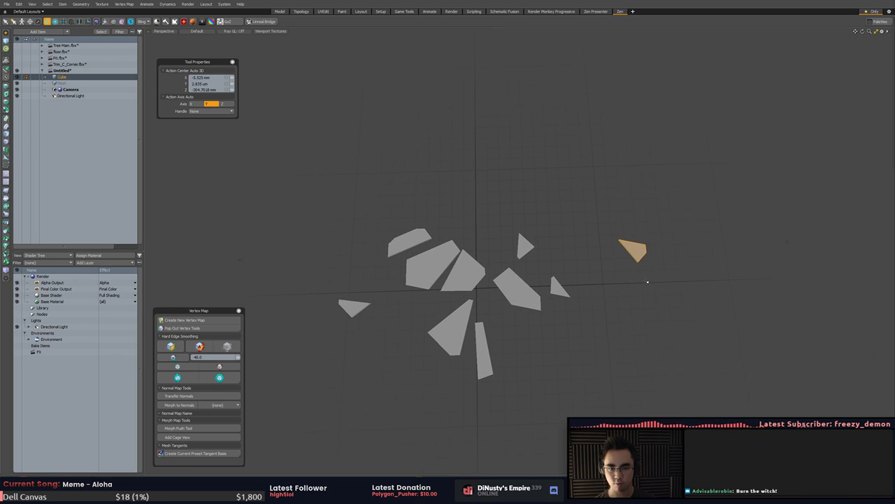
pyautogui.keyDown('alt'); pyautogui.keyDown('shift'); pyautogui.moveTo(644, 276); pyautogui.dragTo(643, 289); pyautogui.keyUp('shift'); pyautogui.keyUp('alt')
pyautogui.moveTo(406, 173)
pyautogui.mouseDown(button='right')
pyautogui.moveTo(356, 410)
pyautogui.moveTo(732, 184)
pyautogui.mouseUp(button='right')
pyautogui.press('e')
pyautogui.press('r')
pyautogui.moveTo(495, 312); pyautogui.dragTo(467, 314)
pyautogui.press('e')
pyautogui.moveTo(505, 344); pyautogui.dragTo(498, 284)
pyautogui.press('w')
pyautogui.press('q')
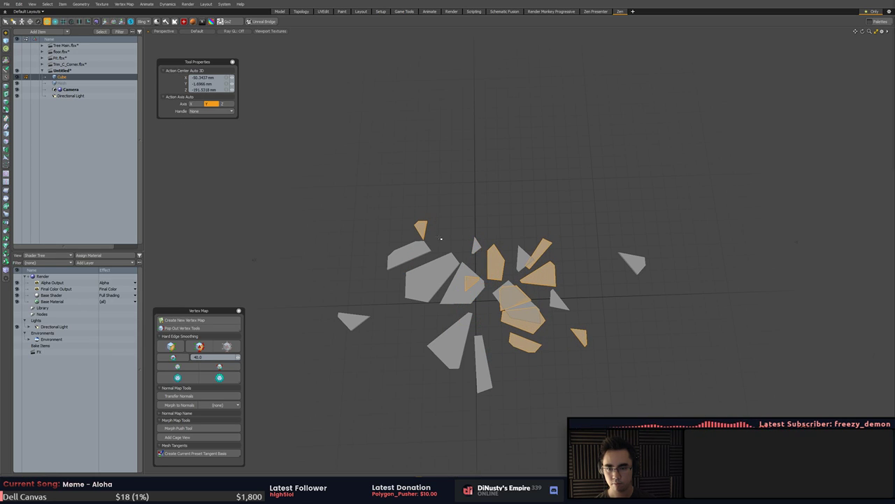
# Step: Move the selected smaller shard copies out below the right-hand side of the main cluster
pyautogui.press('w')
pyautogui.moveTo(501, 267); pyautogui.dragTo(538, 348)
pyautogui.press('q')
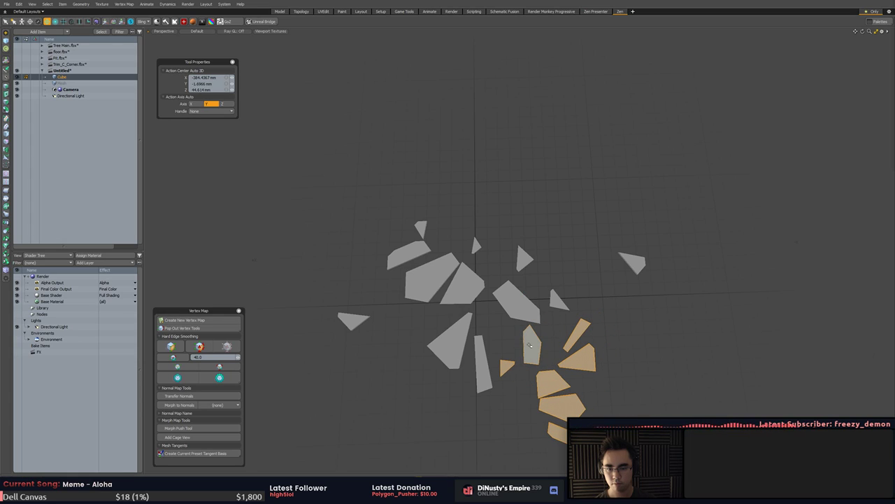
# Step: Leave the pentagonal copy nearest the cluster in place and move the other selected copies to the cluster's far left side
pyautogui.press('w')
pyautogui.press('q')
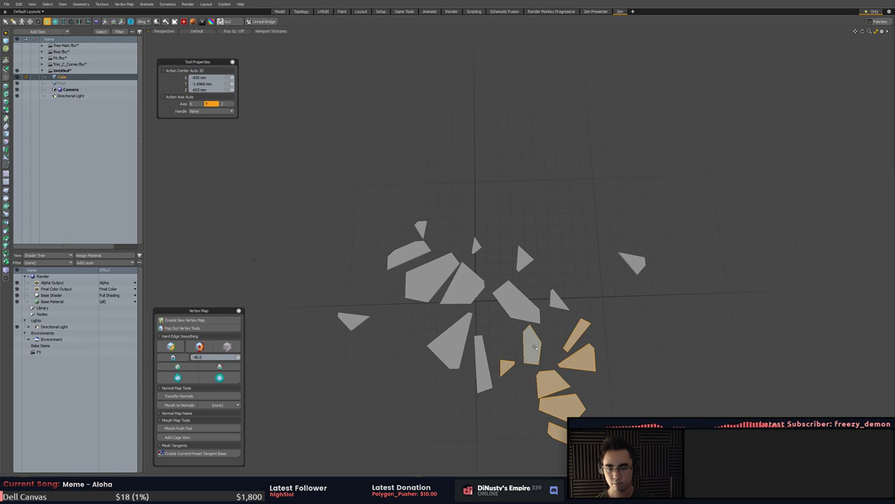
pyautogui.press('w')
pyautogui.press('q')
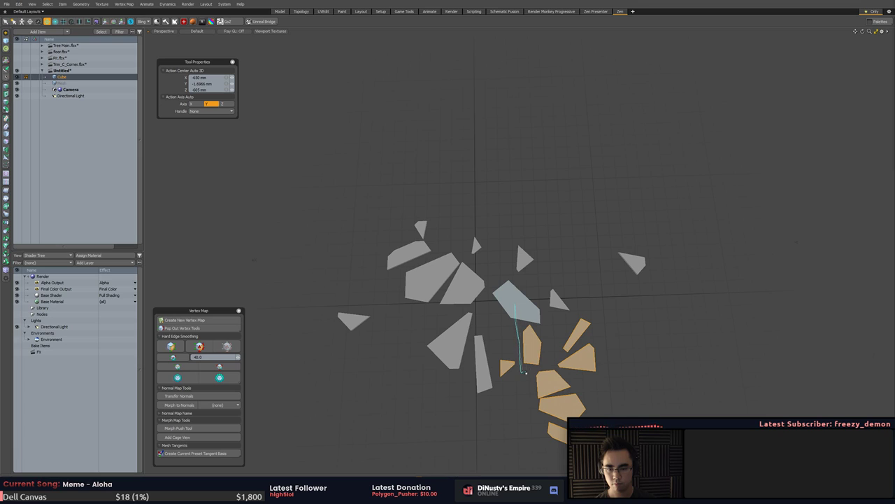
pyautogui.keyDown('ctrl'); pyautogui.moveTo(544, 218); pyautogui.dragTo(543, 214, button='right'); pyautogui.keyUp('ctrl')
pyautogui.press('w')
pyautogui.moveTo(531, 352); pyautogui.dragTo(257, 321)
pyautogui.press('q')
# Step: Delete the surplus large shards at the lower part of the left-hand group of copies
pyautogui.click(305, 352)
pyautogui.keyDown('alt'); pyautogui.keyDown('shift'); pyautogui.moveTo(299, 369); pyautogui.dragTo(378, 355); pyautogui.keyUp('shift'); pyautogui.keyUp('alt')
pyautogui.click(377, 356)
pyautogui.press('Delete')
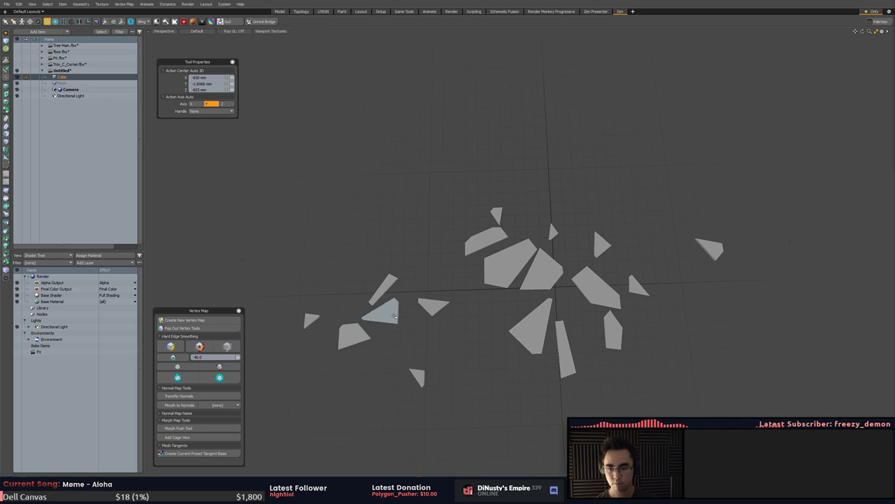
# Step: Move the wedge-shaped shard of the left-hand group across to the area below the main cluster
pyautogui.click(389, 314)
pyautogui.press('w')
pyautogui.moveTo(357, 287); pyautogui.dragTo(530, 391)
pyautogui.press('q')
# Step: Move the narrow shard of the left-hand group upward, apart from its neighbours
pyautogui.moveTo(384, 286); pyautogui.dragTo(454, 321)
pyautogui.press('w')
pyautogui.moveTo(385, 270); pyautogui.dragTo(401, 196)
pyautogui.press('q')
pyautogui.click(400, 215)
# Step: Select the remaining outlying shards on the left and move them closer to the main cluster
pyautogui.moveTo(325, 255)
pyautogui.mouseDown(button='right')
pyautogui.moveTo(271, 285)
pyautogui.moveTo(461, 306)
pyautogui.moveTo(458, 297)
pyautogui.mouseUp(button='right')
pyautogui.moveTo(409, 335)
pyautogui.keyDown('shift'); pyautogui.mouseDown(button='right')
pyautogui.moveTo(481, 362)
pyautogui.moveTo(459, 341)
pyautogui.mouseUp(button='right'); pyautogui.keyUp('shift')
pyautogui.press('w')
pyautogui.moveTo(364, 350); pyautogui.dragTo(465, 359)
pyautogui.click(399, 395)
pyautogui.keyDown('alt'); pyautogui.moveTo(400, 395); pyautogui.dragTo(393, 400); pyautogui.keyUp('alt')
pyautogui.press('q')
pyautogui.click(567, 344)
pyautogui.keyDown('alt'); pyautogui.moveTo(567, 344); pyautogui.dragTo(435, 342); pyautogui.keyUp('alt')
pyautogui.keyDown('alt'); pyautogui.moveTo(435, 341); pyautogui.dragTo(493, 359); pyautogui.keyUp('alt')
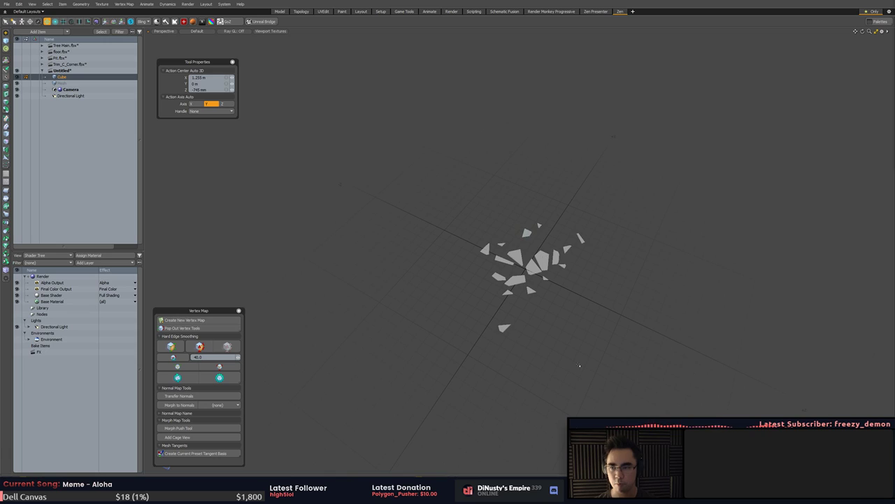
# Step: Switch to ArtStation in the browser and open the Modular Fantasy Town material breakdown project from the artist's portfolio
pyautogui.hotkey('alt', 'Tab')
pyautogui.hotkey('alt', 'Tab')
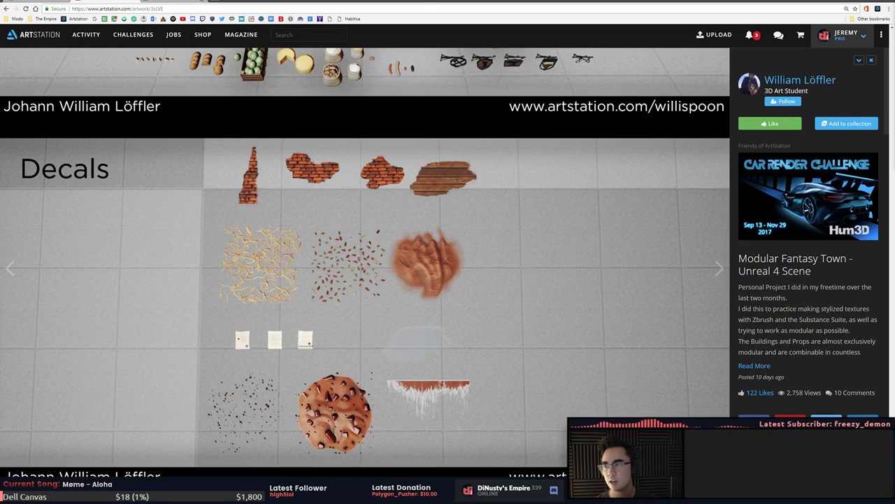
pyautogui.hotkey('alt', 'Left')
pyautogui.click(48, 210)
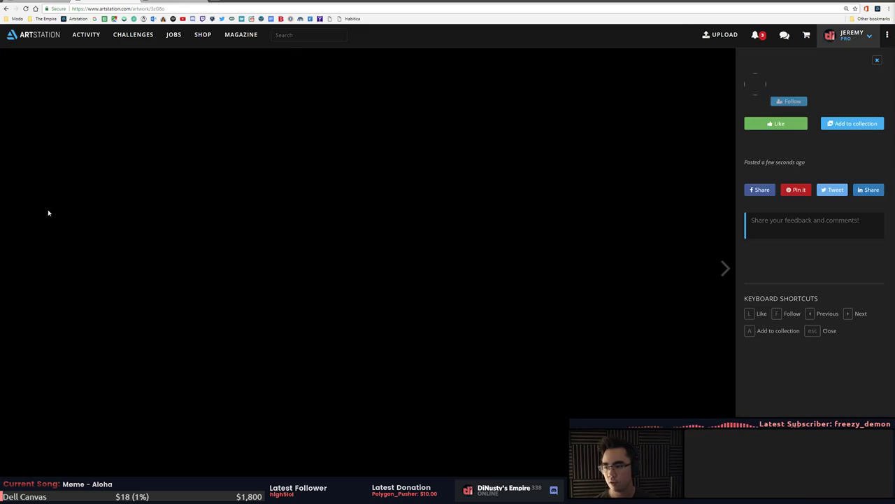
# Step: Examine the sidewalk stone, cobblestone and roof tile materials in the breakdown, then return to the portfolio
pyautogui.scroll(-3, 535, 266)
pyautogui.scroll(-8, 535, 265)
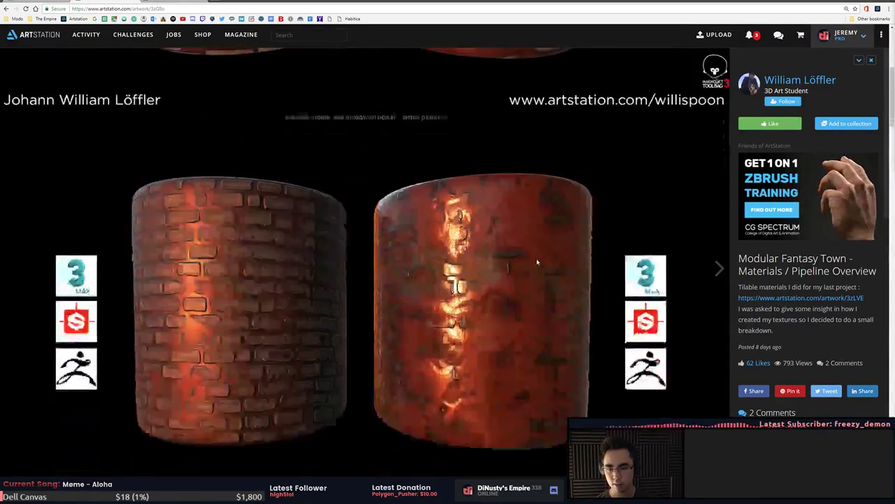
pyautogui.scroll(-2, 541, 269)
pyautogui.scroll(4, 541, 273)
pyautogui.scroll(-3, 542, 273)
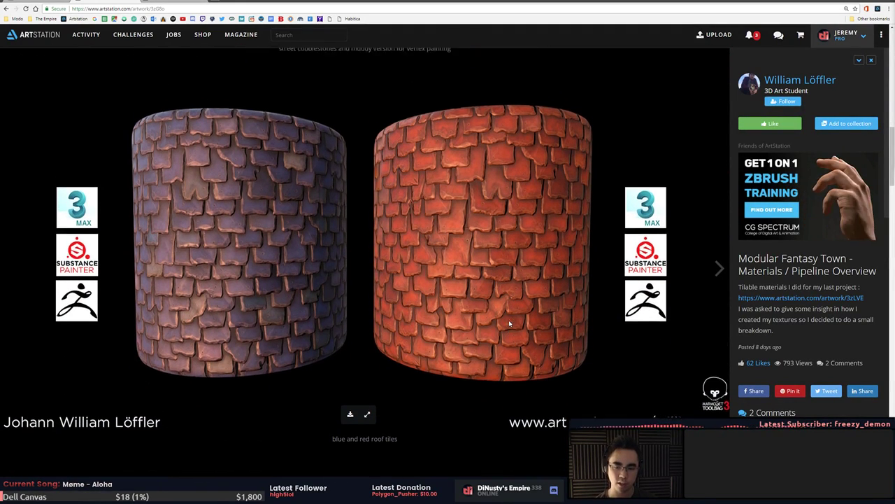
pyautogui.scroll(1, 505, 315)
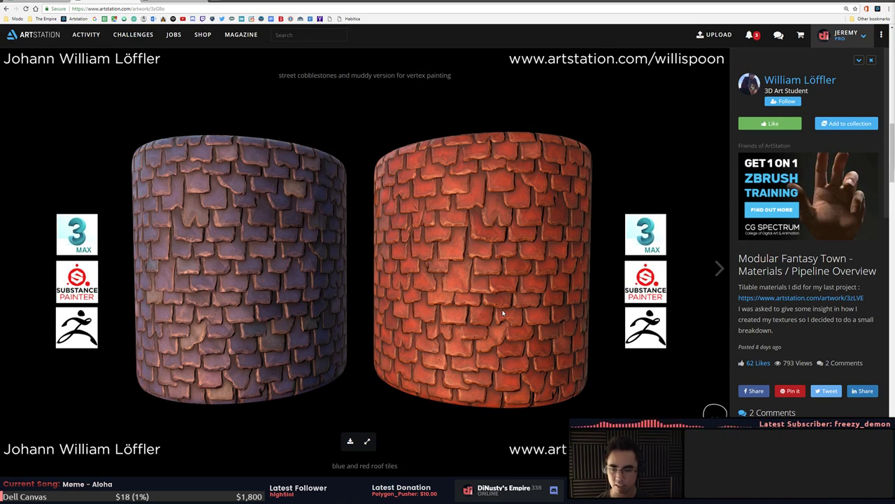
pyautogui.scroll(5, 505, 328)
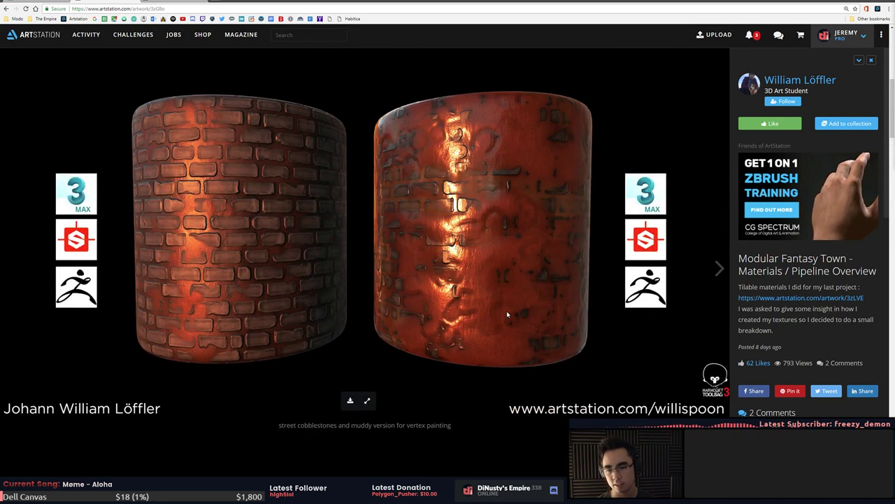
pyautogui.scroll(-5, 507, 315)
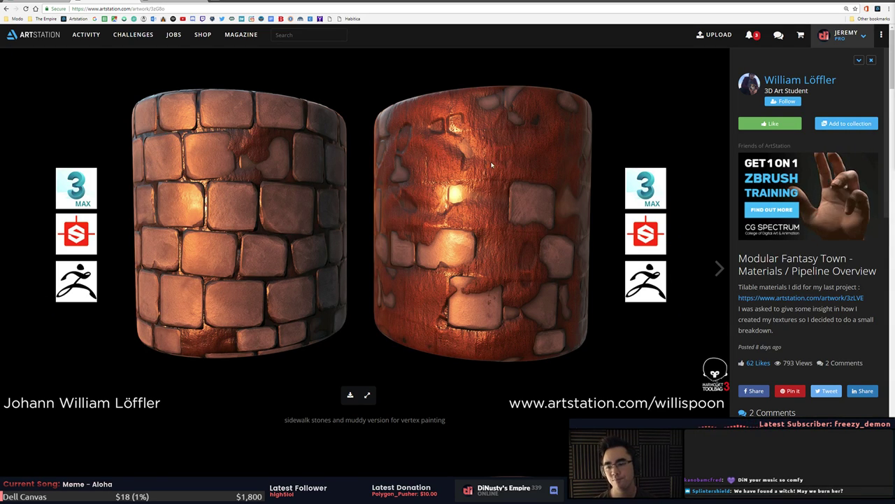
pyautogui.scroll(-6, 513, 155)
pyautogui.hotkey('alt', 'Left')
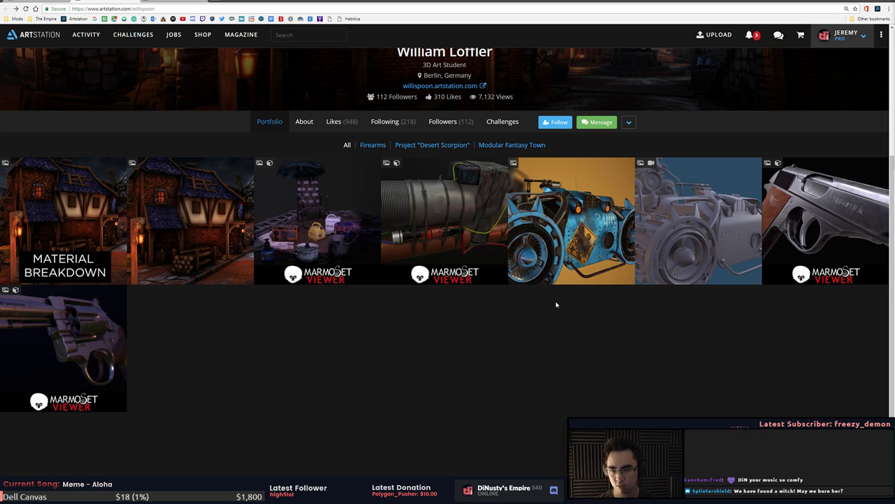
# Step: View the Improvised Explosive Device project in the portfolio and close it
pyautogui.click(500, 224)
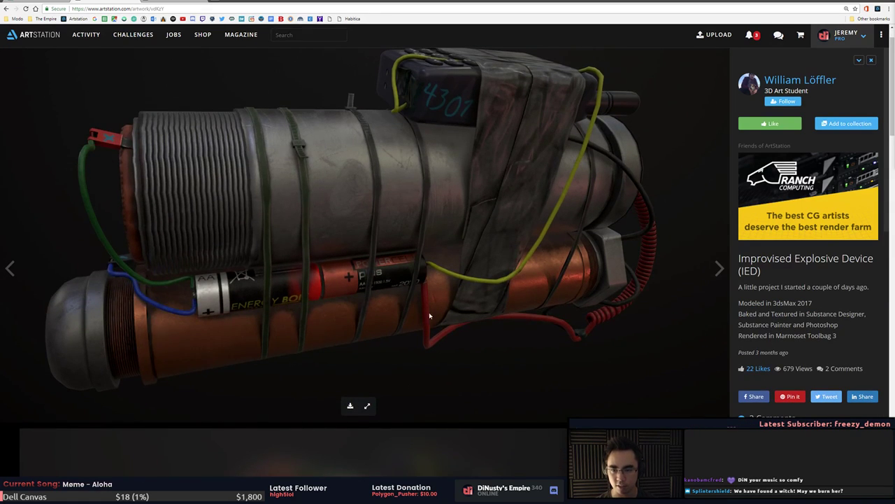
pyautogui.scroll(-5, 404, 313)
pyautogui.press('Escape')
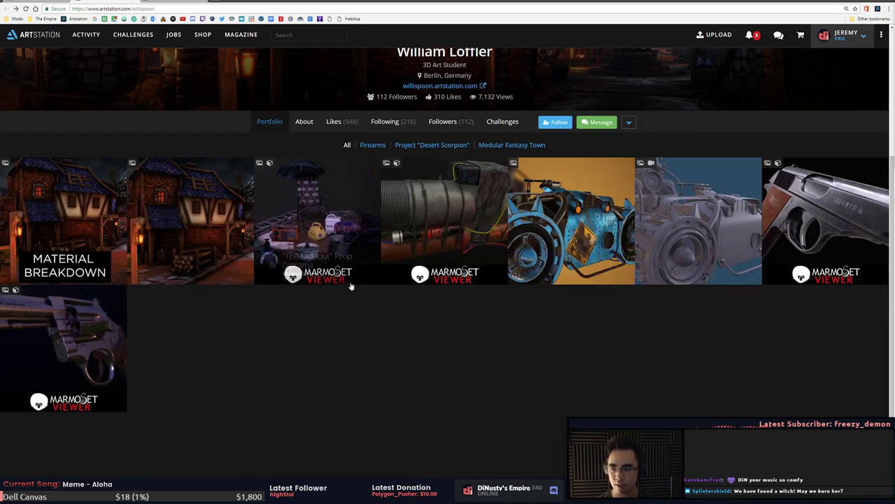
# Step: Look through the Modular Fantasy Town - Unreal 4 Scene renders and return to the portfolio
pyautogui.click(216, 233)
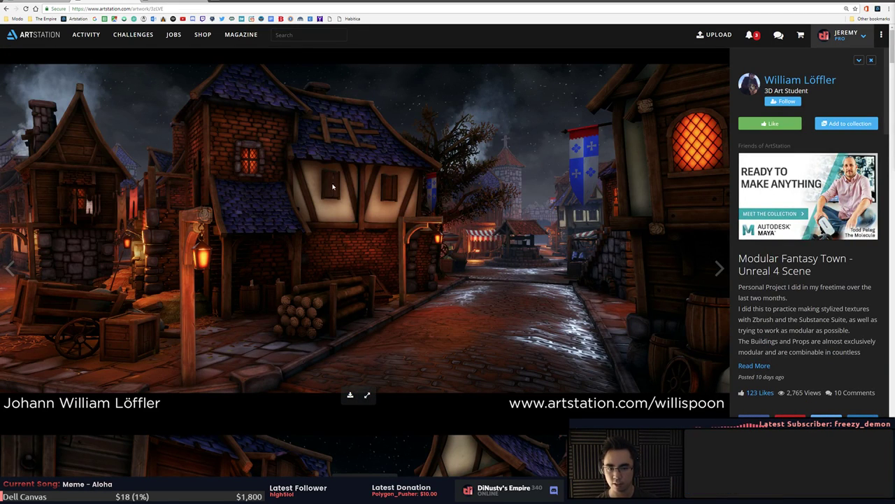
pyautogui.press('Escape')
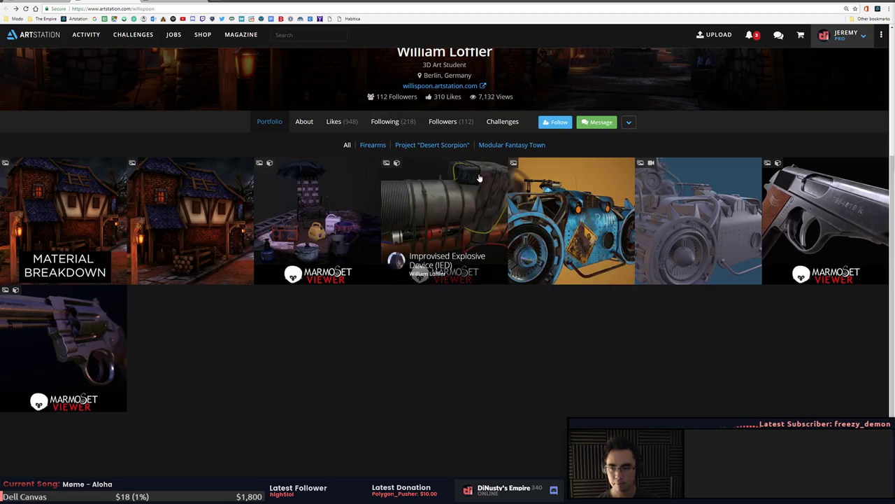
pyautogui.click(223, 219)
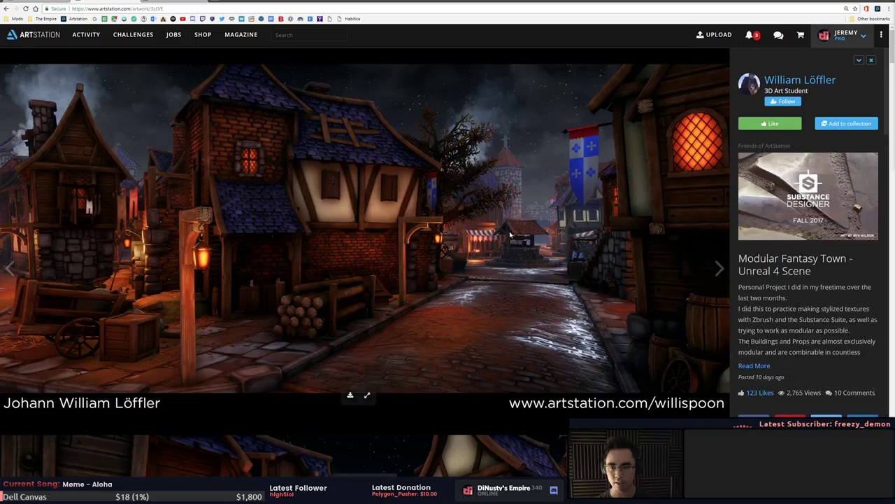
pyautogui.scroll(-10, 510, 244)
pyautogui.scroll(-10, 510, 243)
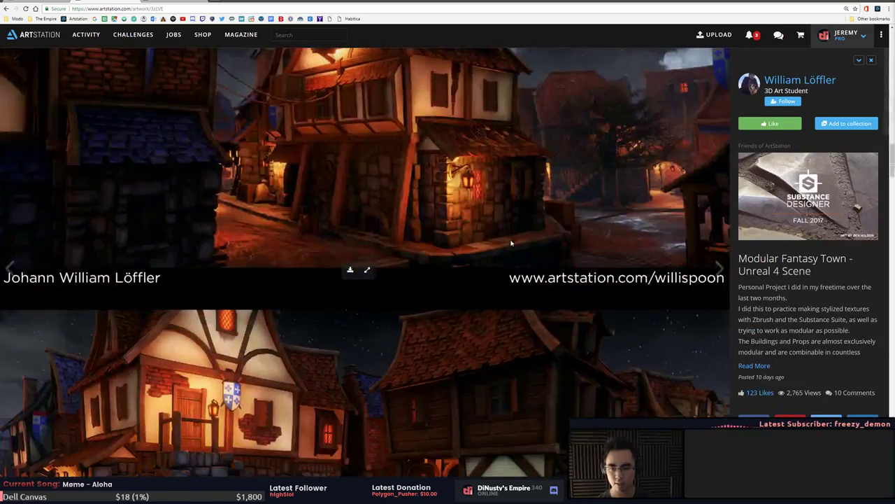
pyautogui.press('Escape')
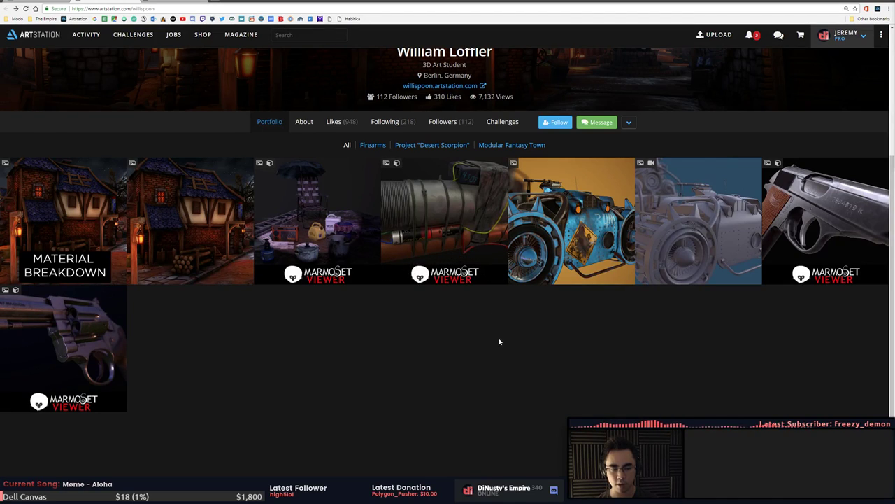